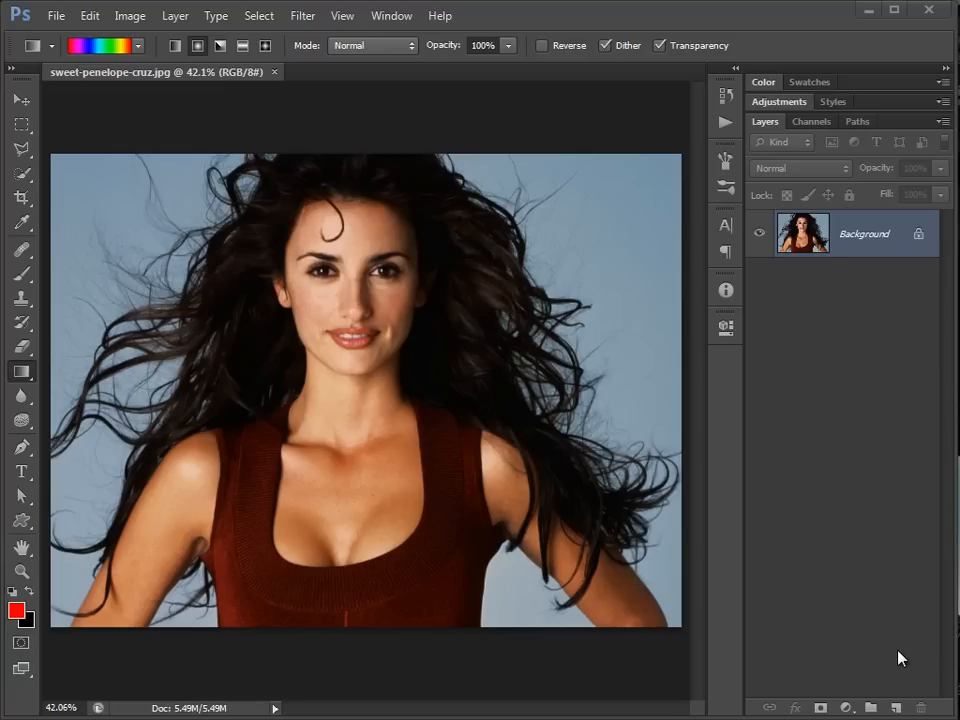
# Duplicate the Background layer and hide the original.
pyautogui.hotkey('ctrl', 'j')
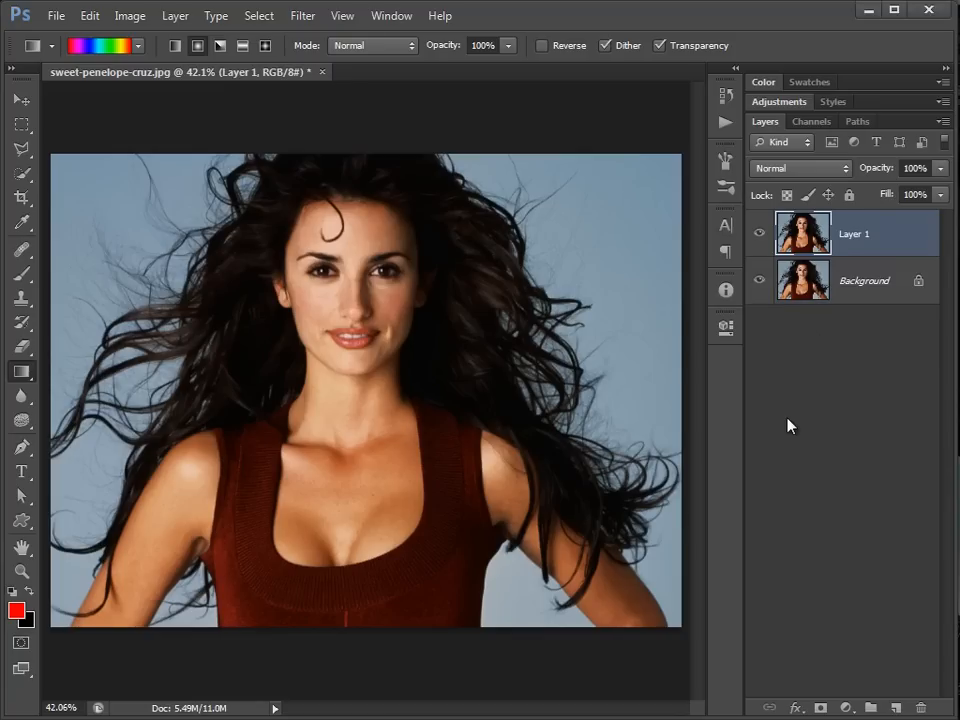
pyautogui.click(759, 282)
pyautogui.click(21, 99)
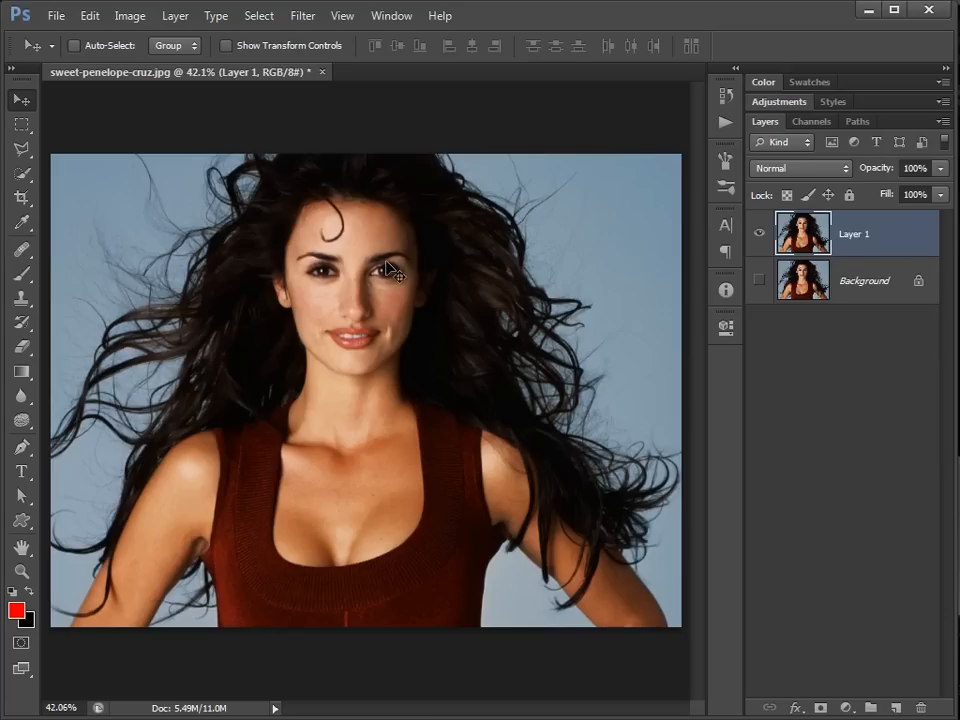
# Select the woman, including her body and main hair mass, with the Quick Selection tool.
pyautogui.click(30, 172)
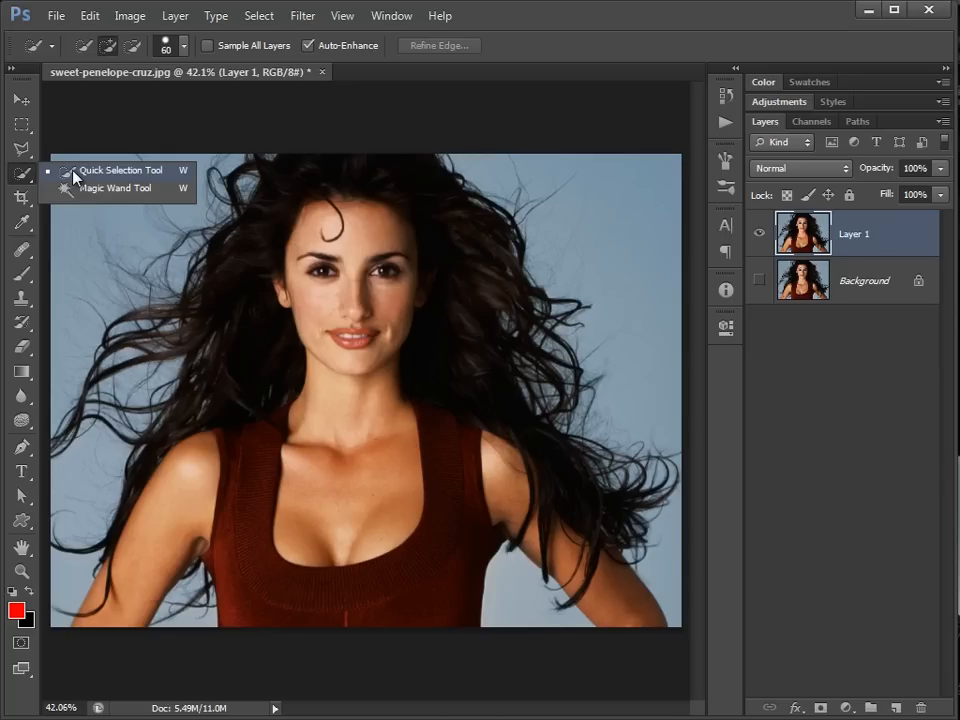
pyautogui.click(73, 174)
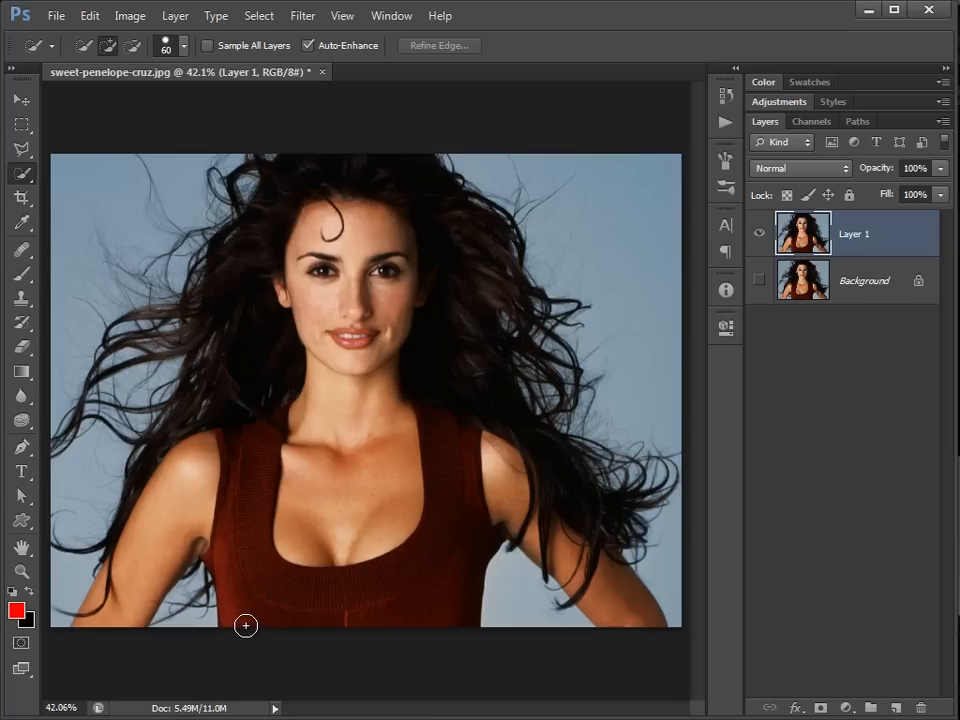
pyautogui.moveTo(245, 625)
pyautogui.mouseDown()
pyautogui.moveTo(242, 570)
pyautogui.moveTo(213, 485)
pyautogui.moveTo(179, 471)
pyautogui.moveTo(143, 480)
pyautogui.moveTo(148, 448)
pyautogui.moveTo(178, 406)
pyautogui.moveTo(179, 327)
pyautogui.moveTo(278, 241)
pyautogui.moveTo(325, 182)
pyautogui.moveTo(383, 176)
pyautogui.moveTo(424, 197)
pyautogui.moveTo(444, 256)
pyautogui.moveTo(469, 287)
pyautogui.moveTo(498, 410)
pyautogui.moveTo(567, 510)
pyautogui.mouseUp()
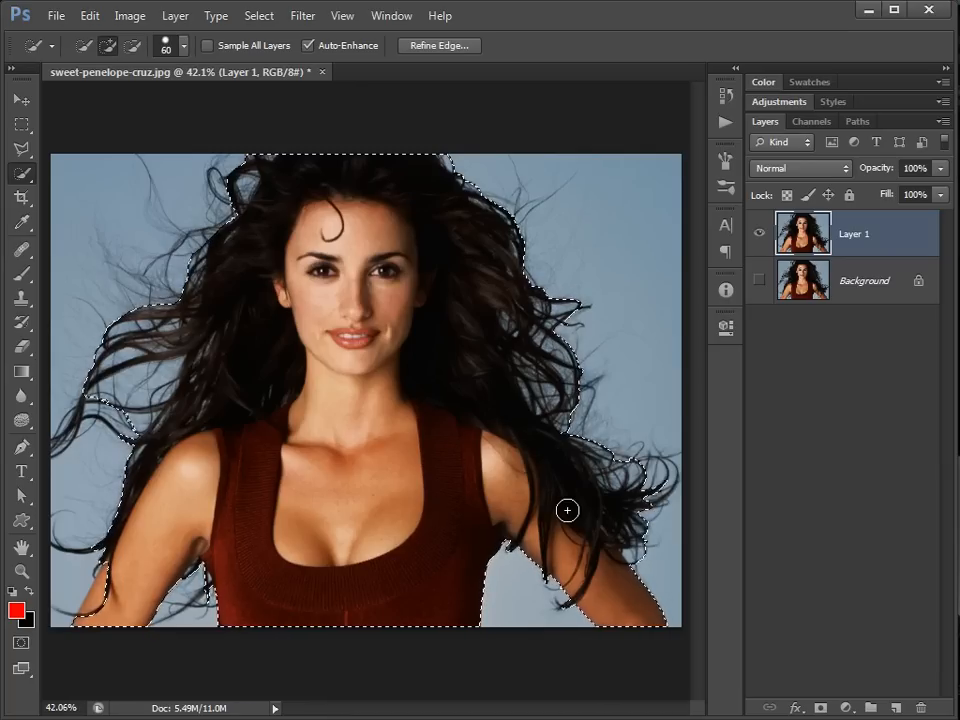
pyautogui.click(21, 100)
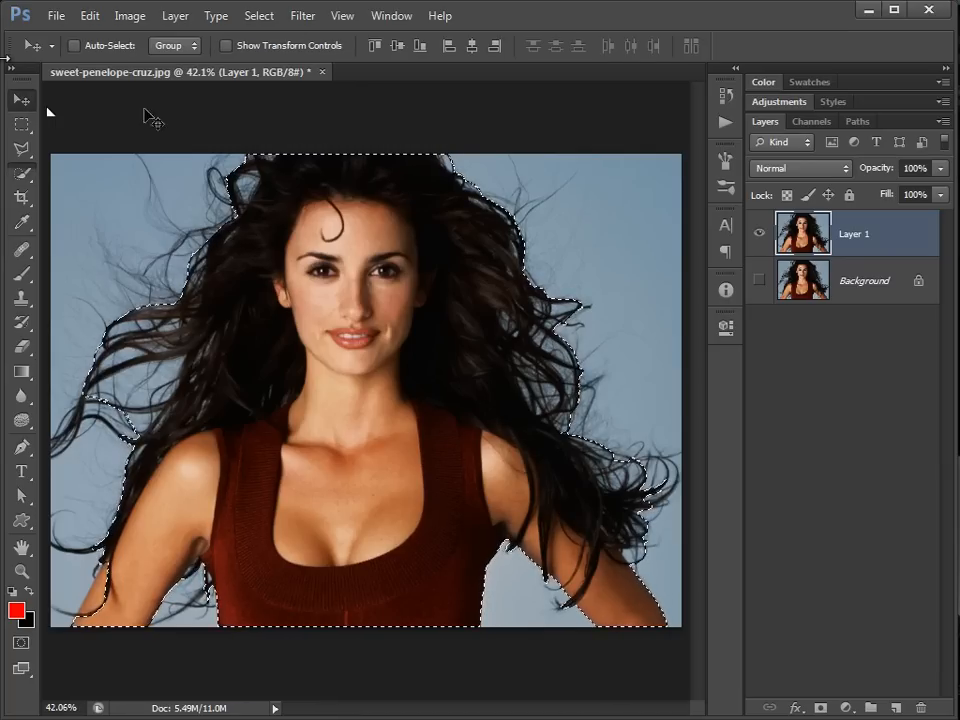
# Add a layer mask to Layer 1 that reveals only the selected woman.
pyautogui.click(175, 16)
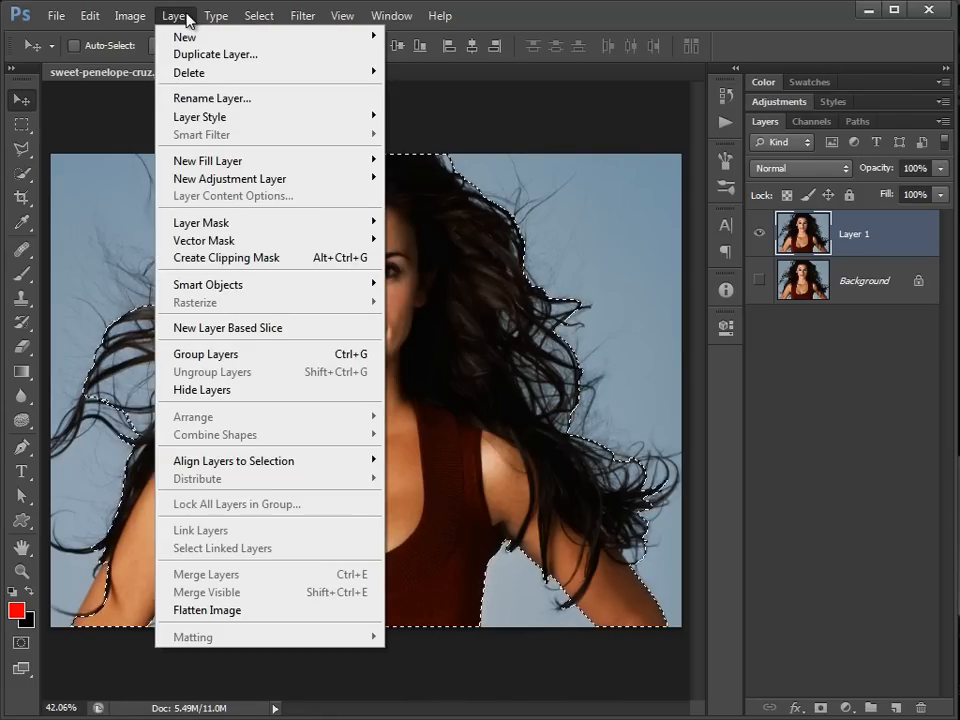
pyautogui.moveTo(208, 221)
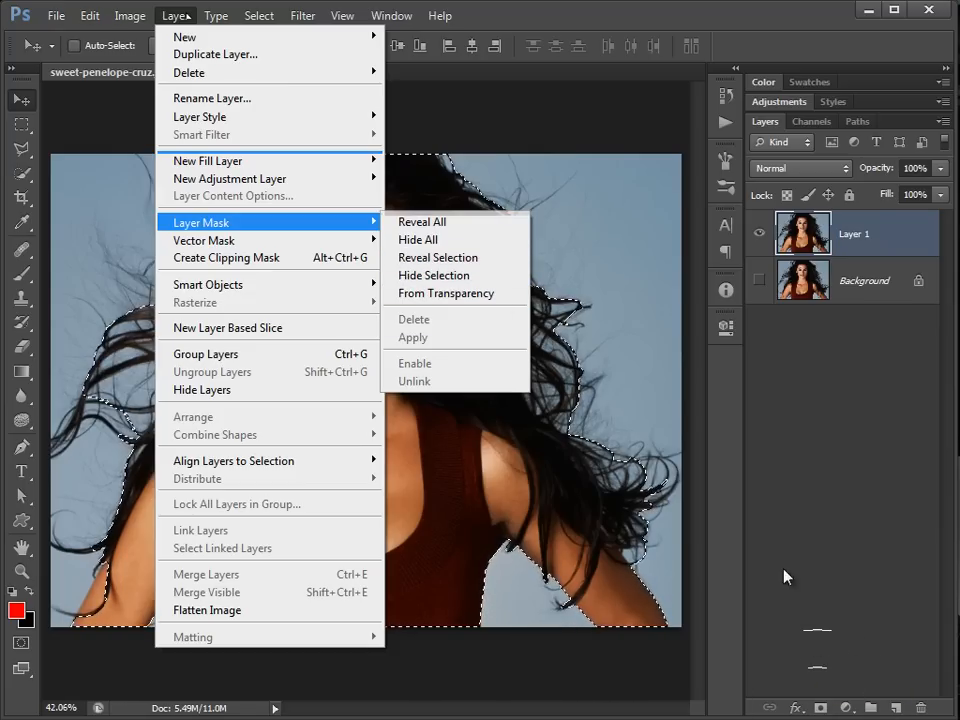
pyautogui.click(822, 707)
pyautogui.click(822, 707)
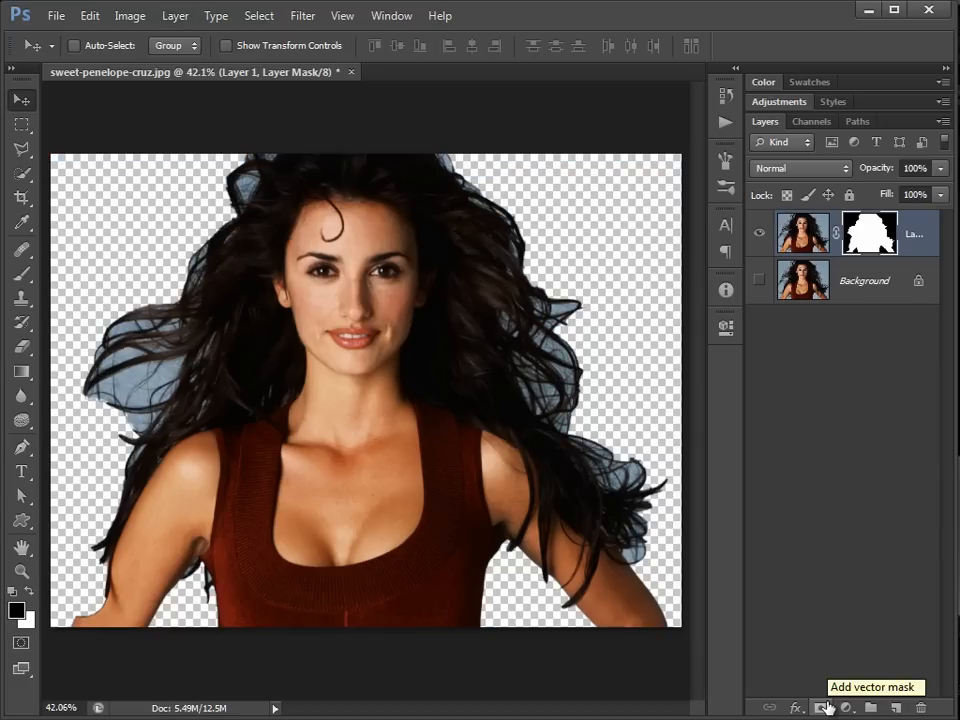
# Show the properties of Layer 1's mask and open the Refine Mask dialog for its edge.
pyautogui.click(383, 18)
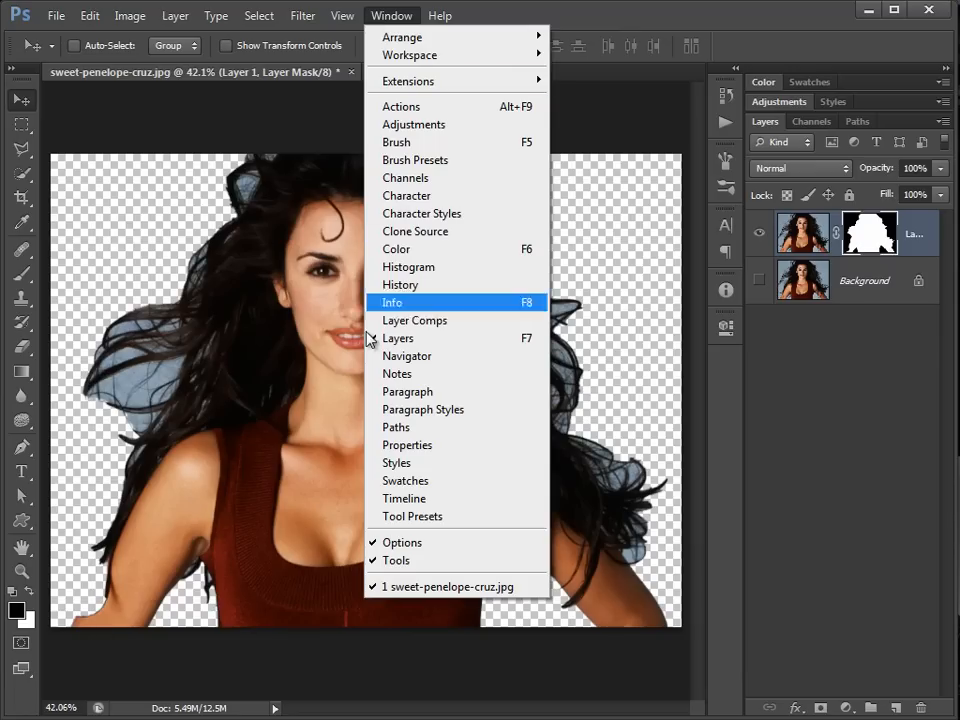
pyautogui.click(406, 450)
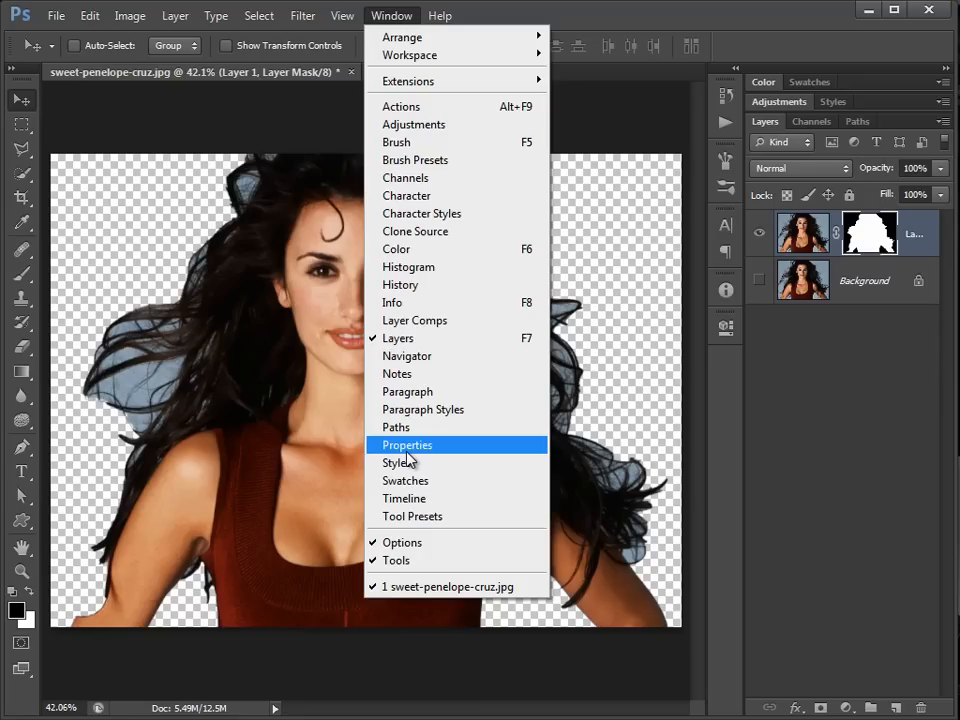
pyautogui.click(406, 450)
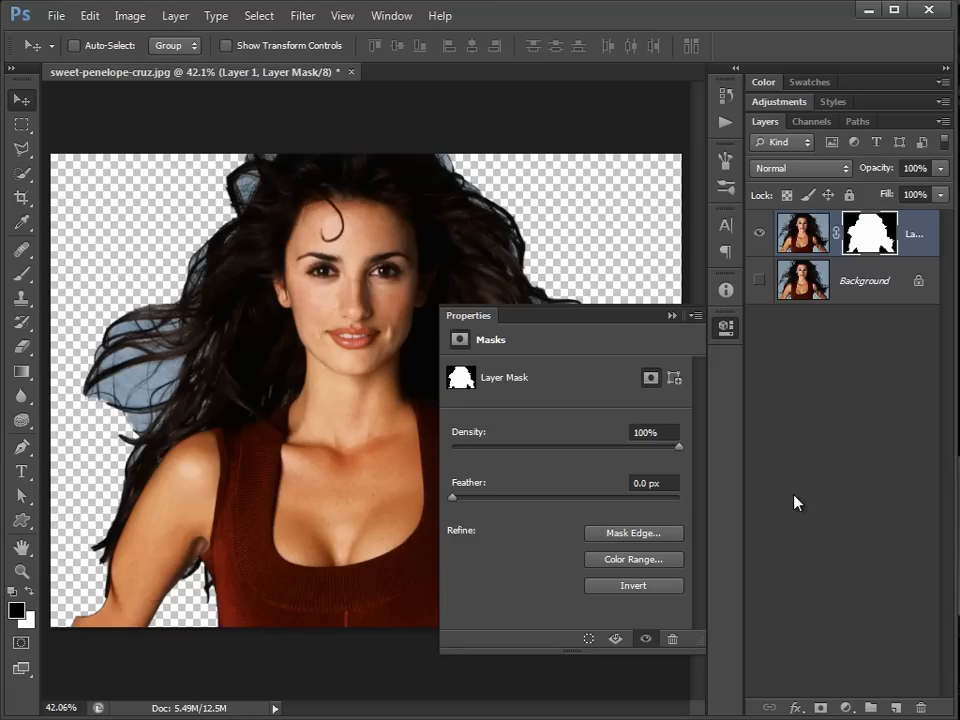
pyautogui.click(659, 534)
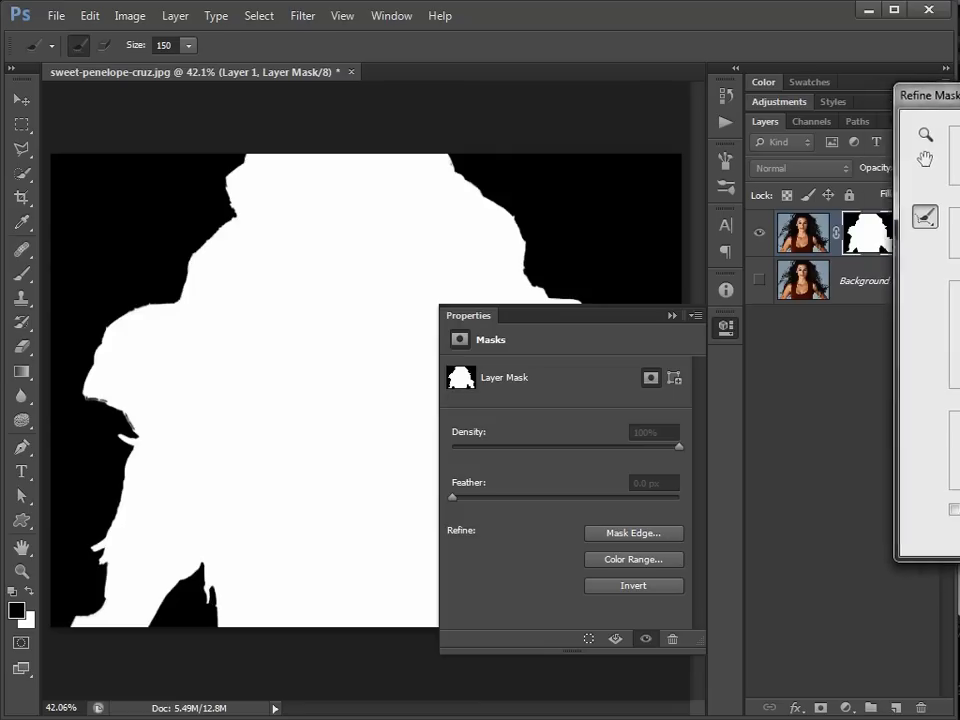
pyautogui.moveTo(757, 112); pyautogui.dragTo(425, 192)
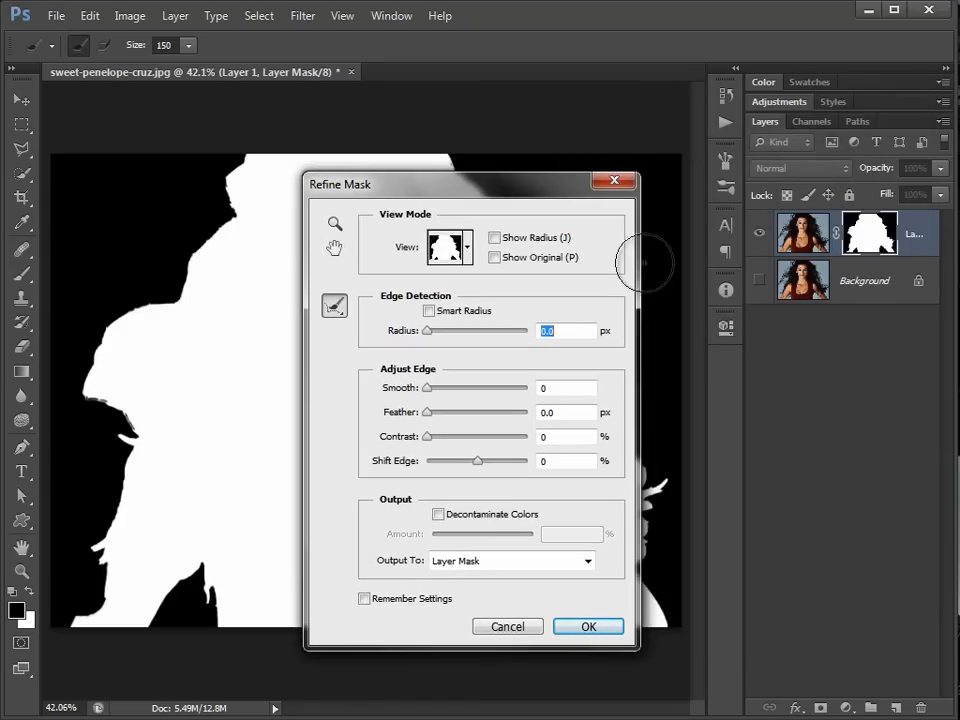
pyautogui.moveTo(456, 191); pyautogui.dragTo(677, 207)
pyautogui.moveTo(758, 188); pyautogui.dragTo(529, 175)
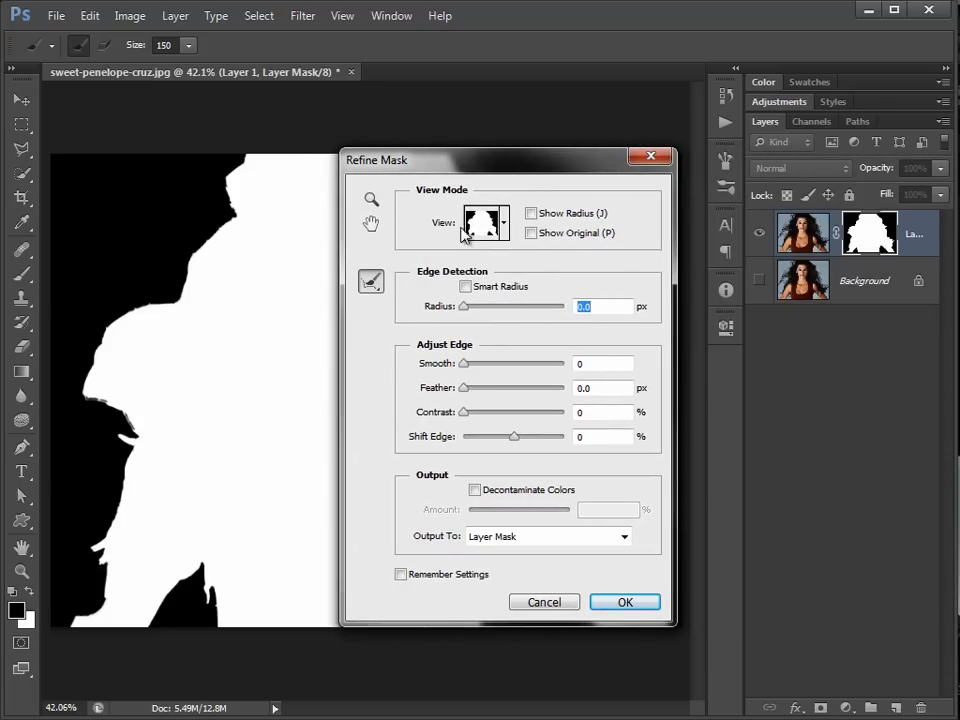
# Examine the mask edge in the On White, On Black, Overlay, Marching Ants, Black & White and On Layers previews.
pyautogui.click(504, 229)
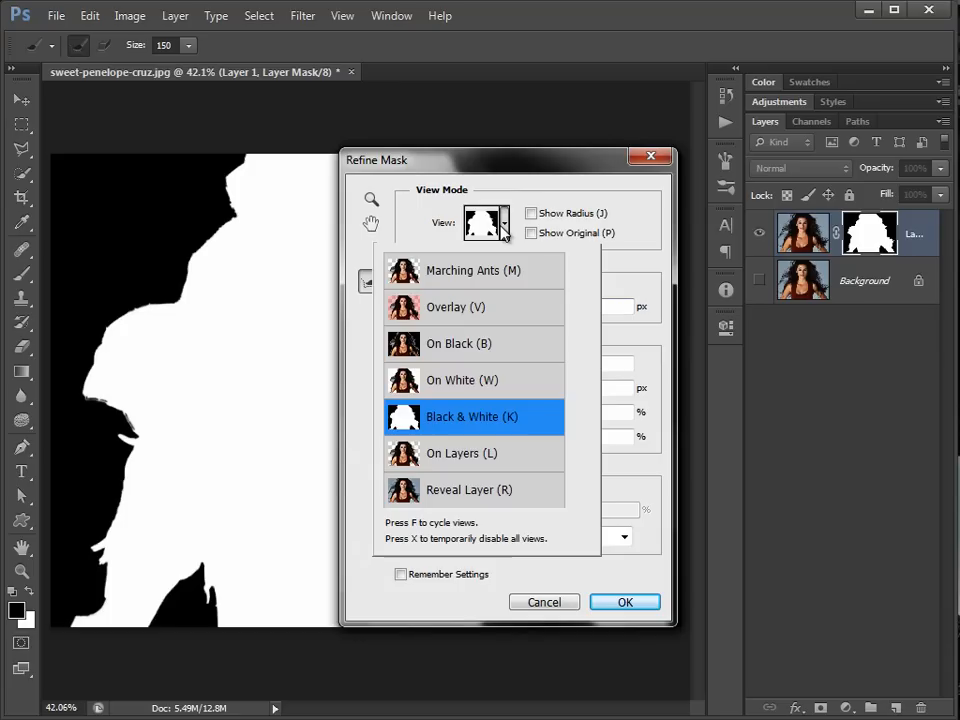
pyautogui.moveTo(510, 172); pyautogui.dragTo(762, 168)
pyautogui.click(757, 240)
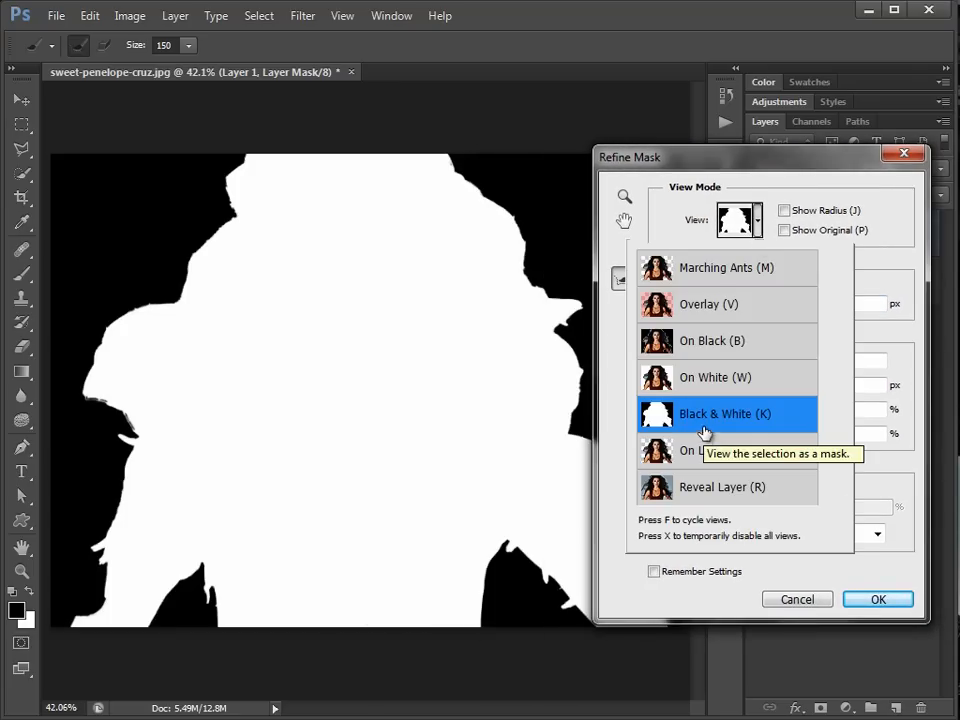
pyautogui.click(708, 385)
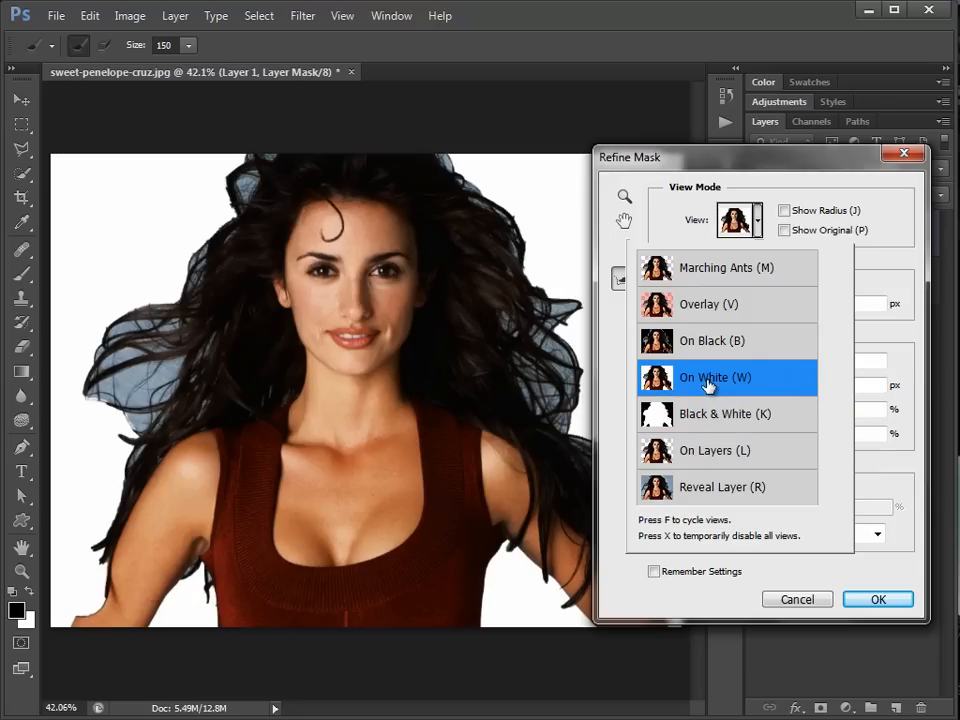
pyautogui.click(708, 343)
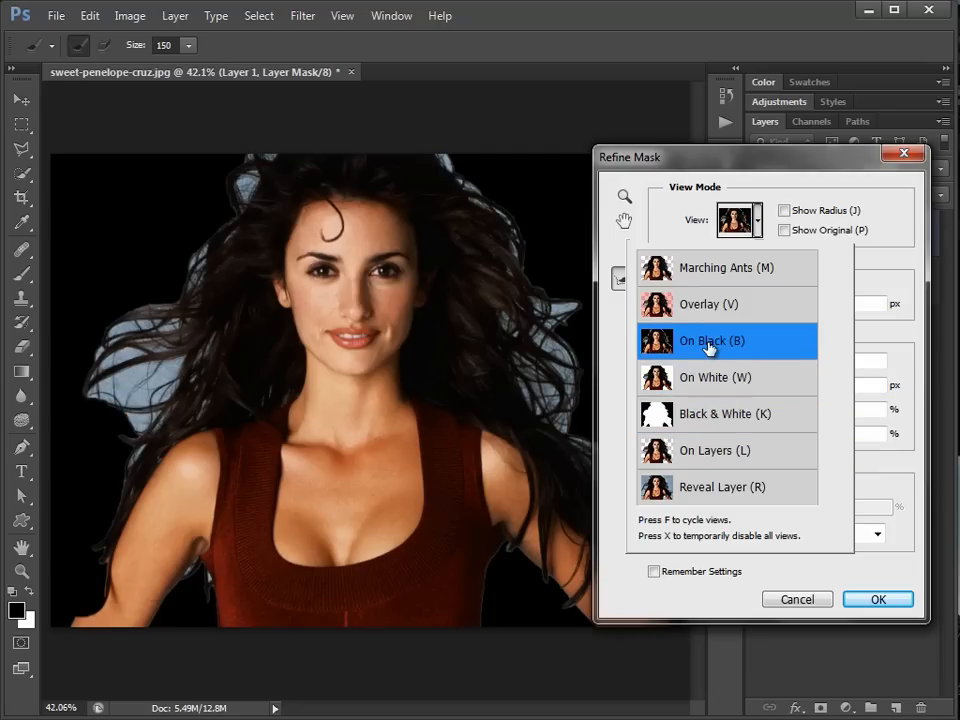
pyautogui.click(712, 312)
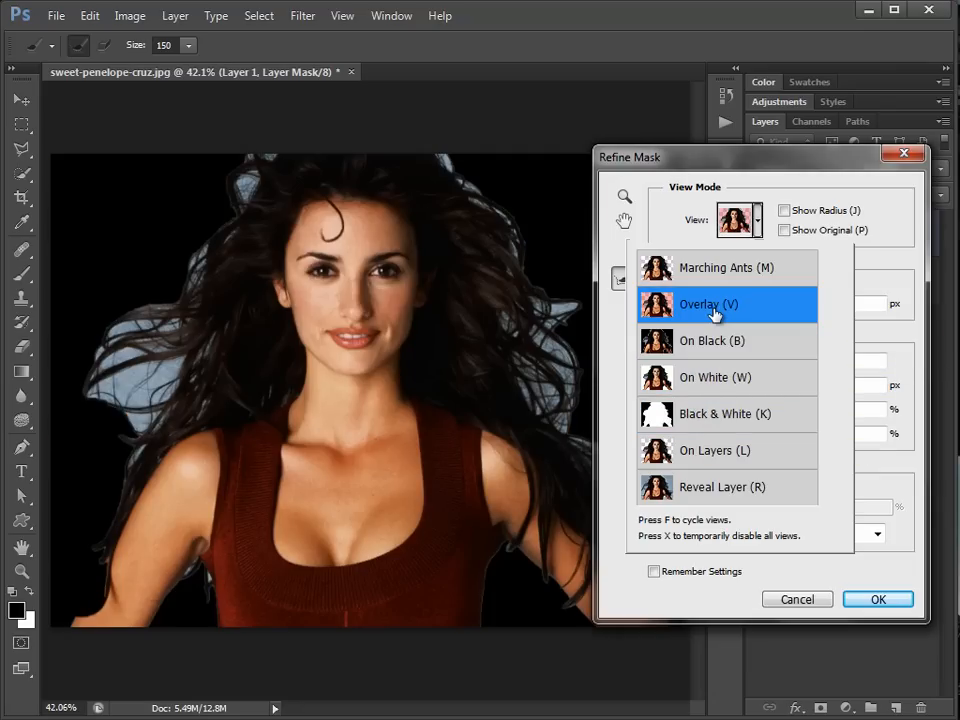
pyautogui.click(712, 268)
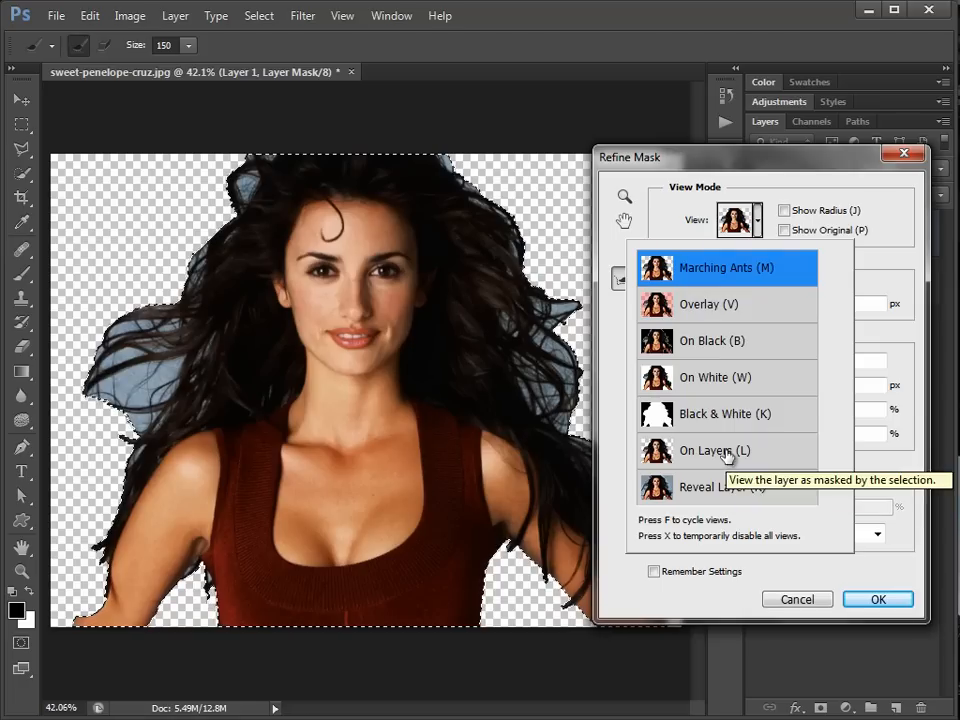
pyautogui.click(726, 452)
pyautogui.click(729, 413)
pyautogui.click(729, 450)
# Compare the On White and Black & White previews and keep the mask preview on On White.
pyautogui.click(725, 382)
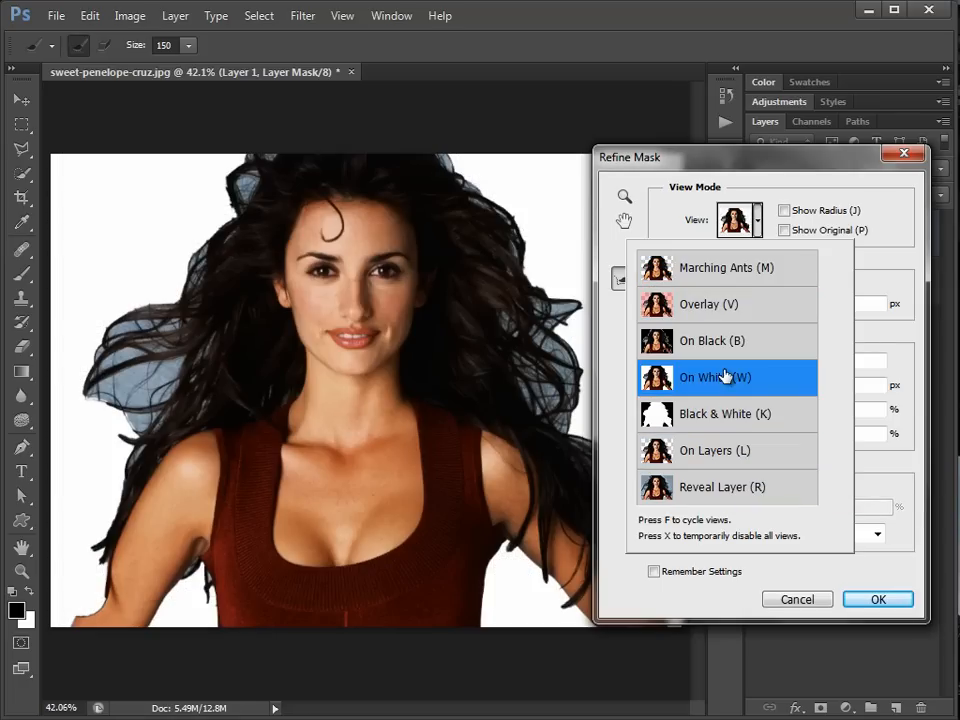
pyautogui.click(727, 414)
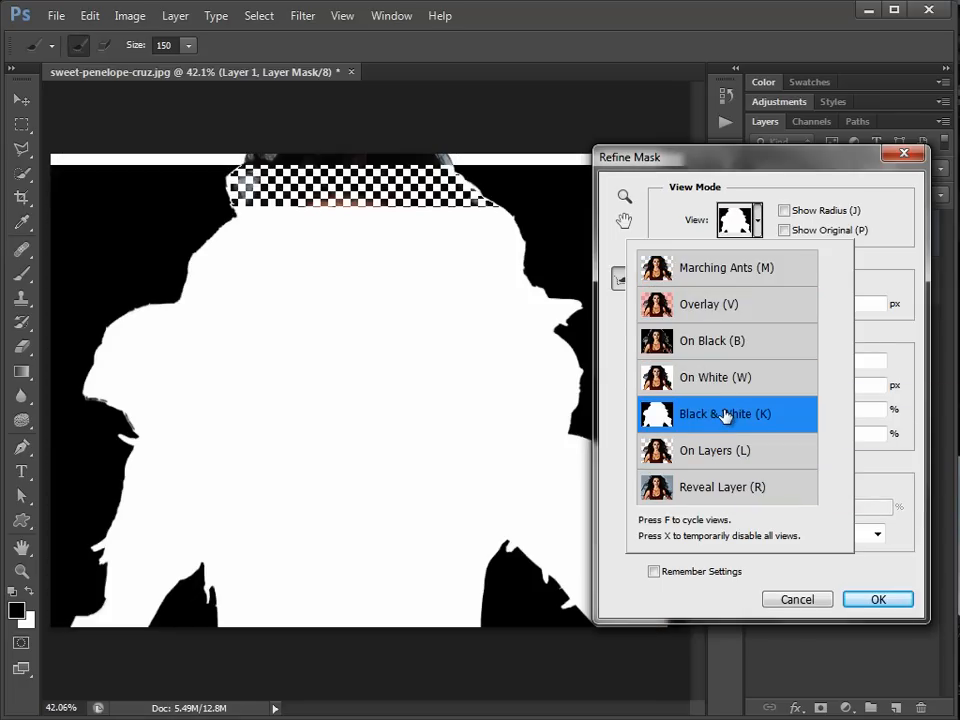
pyautogui.click(724, 382)
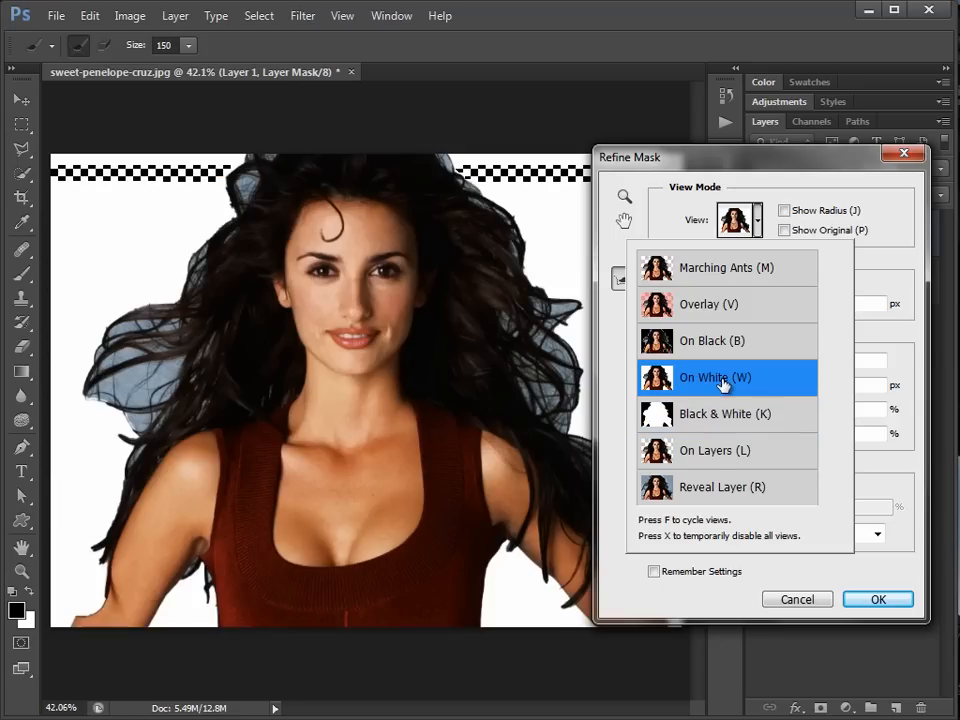
pyautogui.click(759, 216)
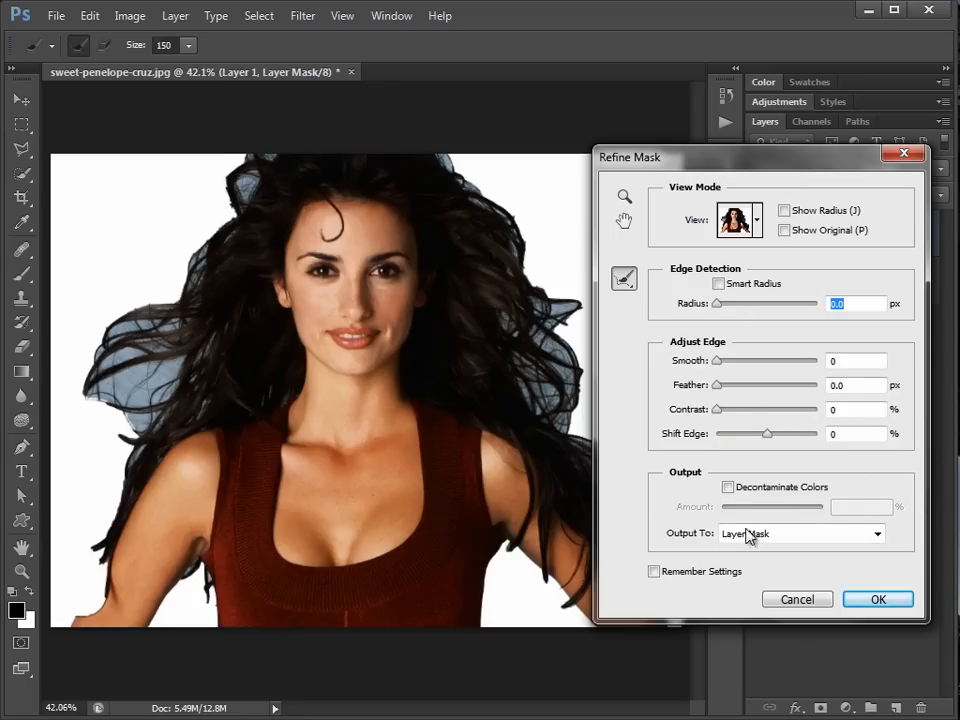
pyautogui.moveTo(745, 167); pyautogui.dragTo(768, 156)
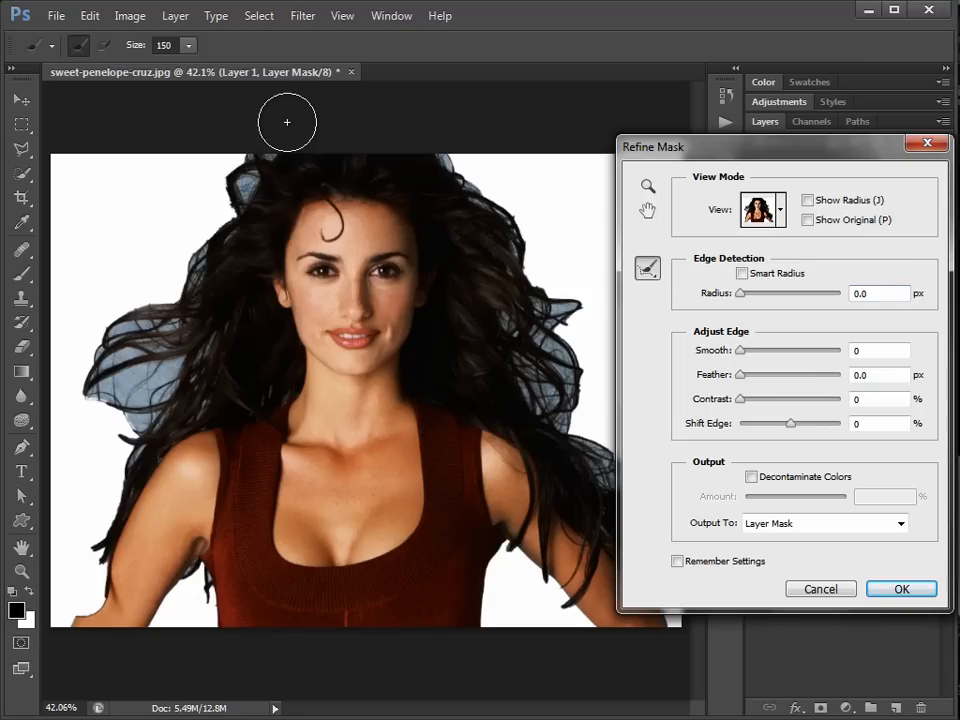
# Try larger and smaller brush sizes for the Refine Radius tool.
pyautogui.press(']')
pyautogui.press('[')
pyautogui.press(']')
pyautogui.press('[')
pyautogui.press(']')
pyautogui.press(']')
pyautogui.press('[')
pyautogui.press('[')
pyautogui.press('[')
pyautogui.press(']')
pyautogui.press(']')
pyautogui.press('[')
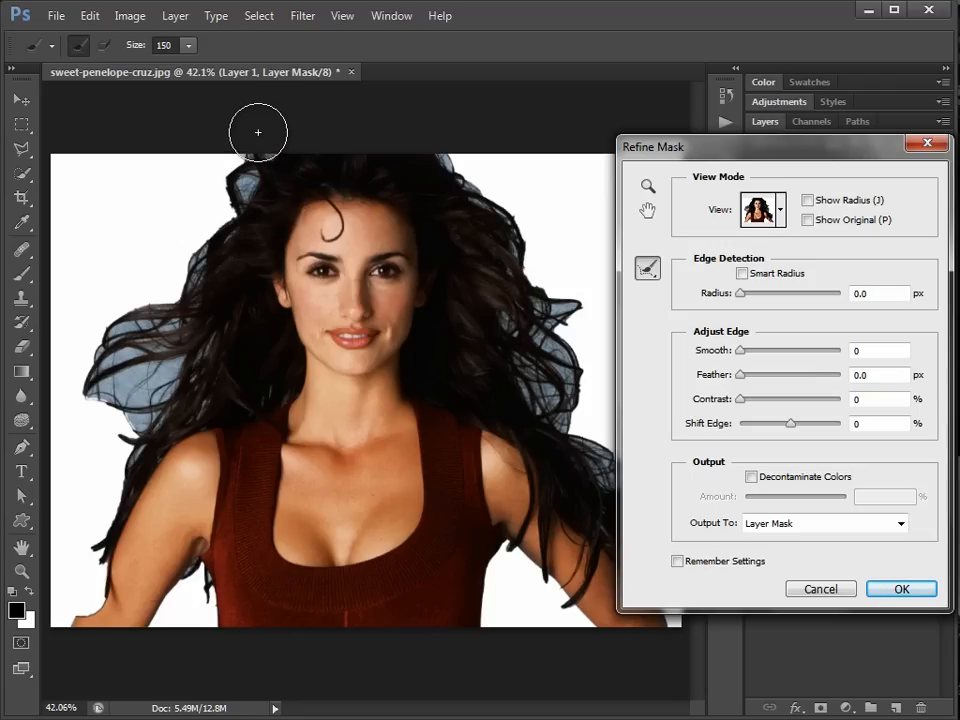
# Brush over the hair edge on the image's left side with Refine Radius to remove the blue background between strands.
pyautogui.moveTo(249, 154)
pyautogui.mouseDown()
pyautogui.moveTo(188, 272)
pyautogui.moveTo(189, 380)
pyautogui.moveTo(104, 514)
pyautogui.moveTo(74, 606)
pyautogui.mouseUp()
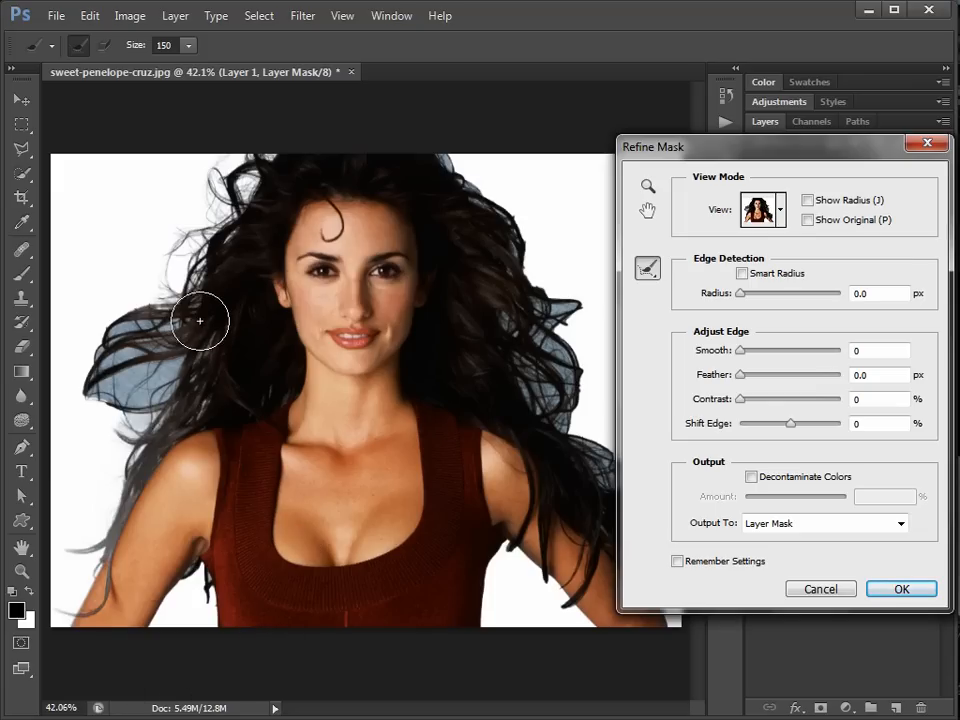
pyautogui.moveTo(195, 328)
pyautogui.mouseDown()
pyautogui.moveTo(135, 335)
pyautogui.moveTo(106, 370)
pyautogui.moveTo(103, 394)
pyautogui.mouseUp()
pyautogui.moveTo(192, 330); pyautogui.dragTo(102, 461)
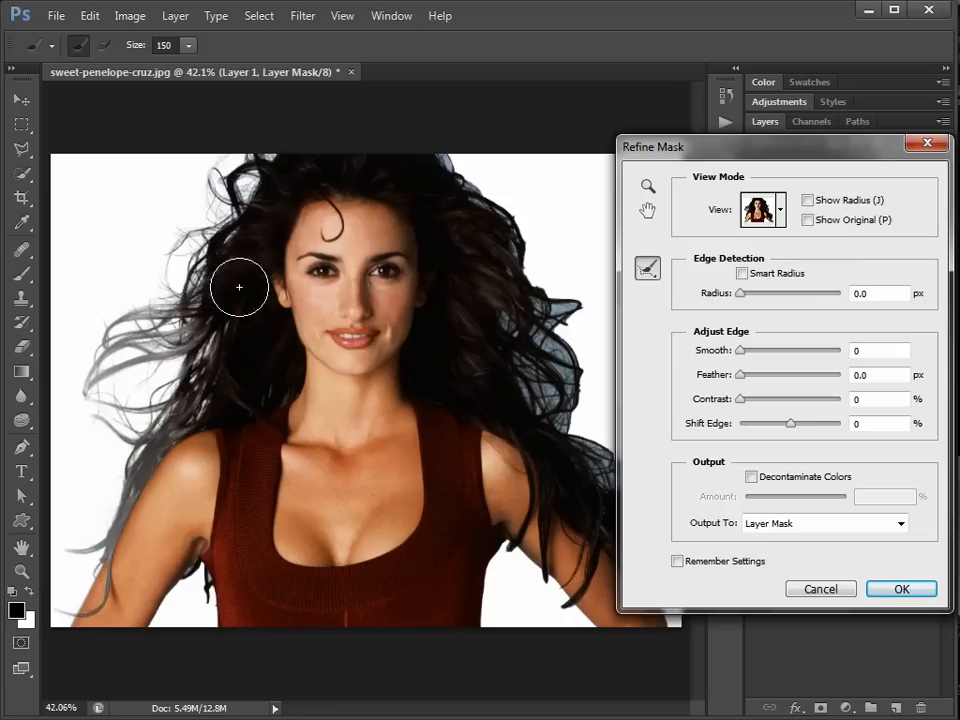
pyautogui.moveTo(240, 158)
pyautogui.mouseDown()
pyautogui.moveTo(226, 170)
pyautogui.moveTo(137, 183)
pyautogui.moveTo(122, 204)
pyautogui.mouseUp()
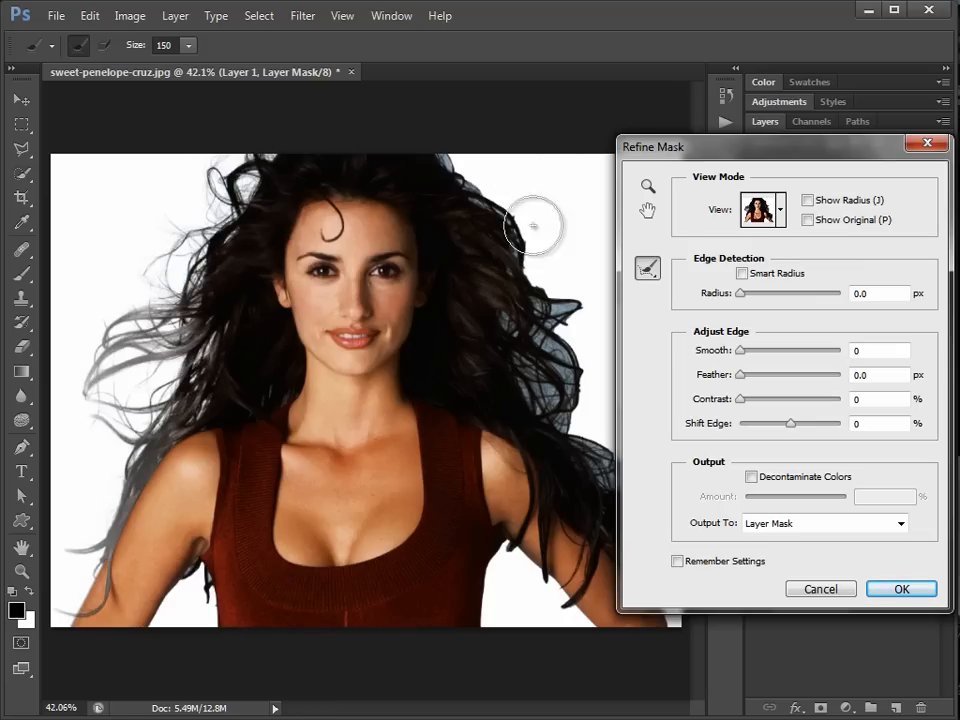
# Brush over the hair edge on the image's right side with Refine Radius, from the head down to the outer curls.
pyautogui.moveTo(743, 154); pyautogui.dragTo(797, 145)
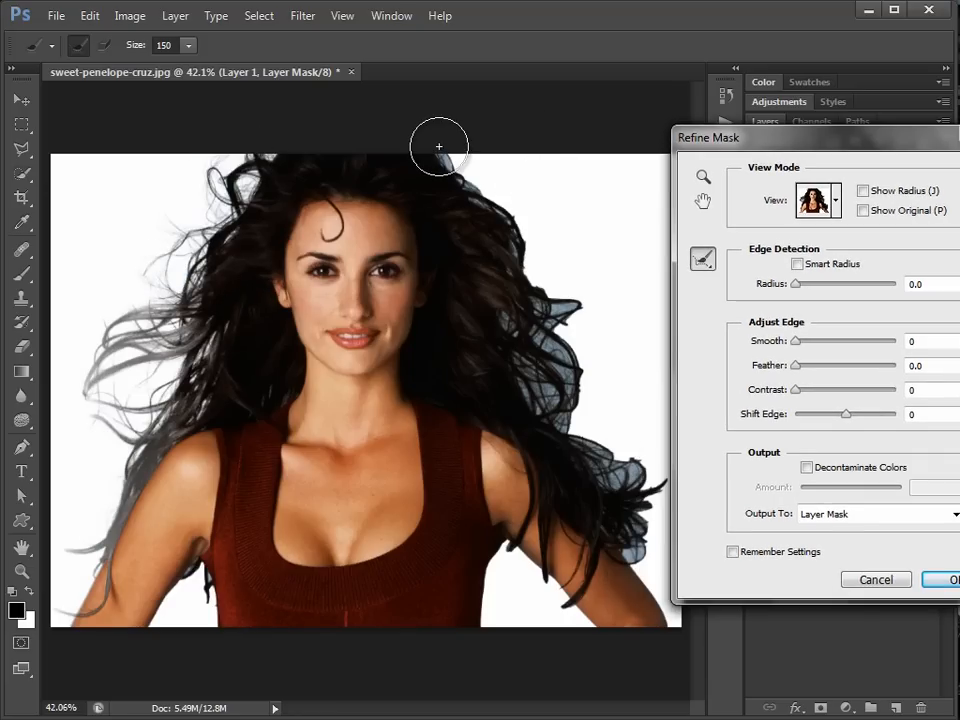
pyautogui.moveTo(438, 146)
pyautogui.mouseDown()
pyautogui.moveTo(510, 218)
pyautogui.moveTo(551, 322)
pyautogui.mouseUp()
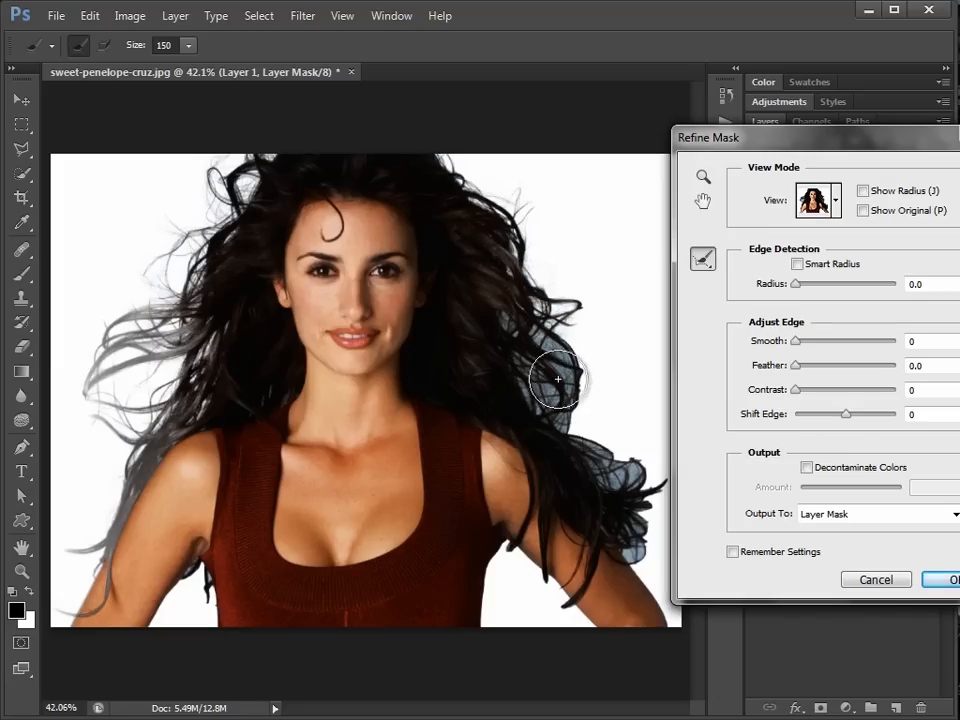
pyautogui.moveTo(551, 395)
pyautogui.mouseDown()
pyautogui.moveTo(643, 546)
pyautogui.moveTo(645, 535)
pyautogui.mouseUp()
pyautogui.moveTo(681, 497)
pyautogui.mouseDown()
pyautogui.moveTo(657, 450)
pyautogui.moveTo(644, 440)
pyautogui.moveTo(642, 450)
pyautogui.moveTo(603, 449)
pyautogui.moveTo(583, 417)
pyautogui.moveTo(578, 345)
pyautogui.moveTo(590, 422)
pyautogui.mouseUp()
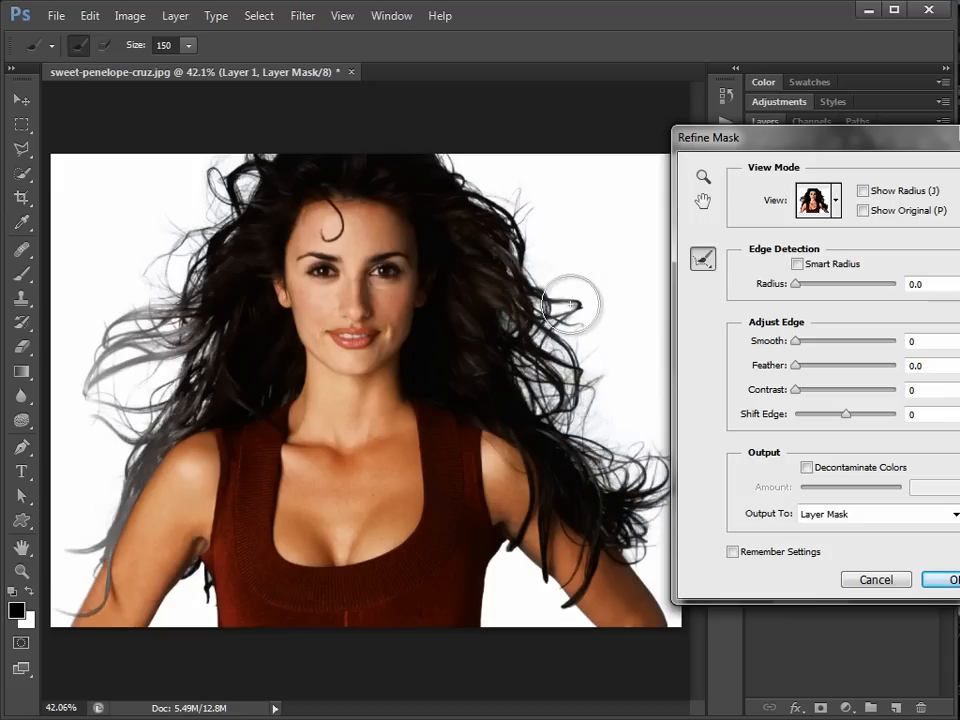
# Brush again over the left-side hair and the gap beneath the left arm to recover faint and missing strands.
pyautogui.moveTo(228, 158)
pyautogui.mouseDown()
pyautogui.moveTo(189, 222)
pyautogui.moveTo(182, 263)
pyautogui.moveTo(195, 242)
pyautogui.moveTo(163, 283)
pyautogui.moveTo(203, 328)
pyautogui.moveTo(202, 316)
pyautogui.moveTo(146, 342)
pyautogui.moveTo(146, 374)
pyautogui.moveTo(192, 324)
pyautogui.moveTo(124, 344)
pyautogui.moveTo(128, 416)
pyautogui.moveTo(104, 352)
pyautogui.moveTo(91, 390)
pyautogui.mouseUp()
pyautogui.moveTo(95, 343); pyautogui.dragTo(71, 443)
pyautogui.moveTo(135, 436); pyautogui.dragTo(86, 553)
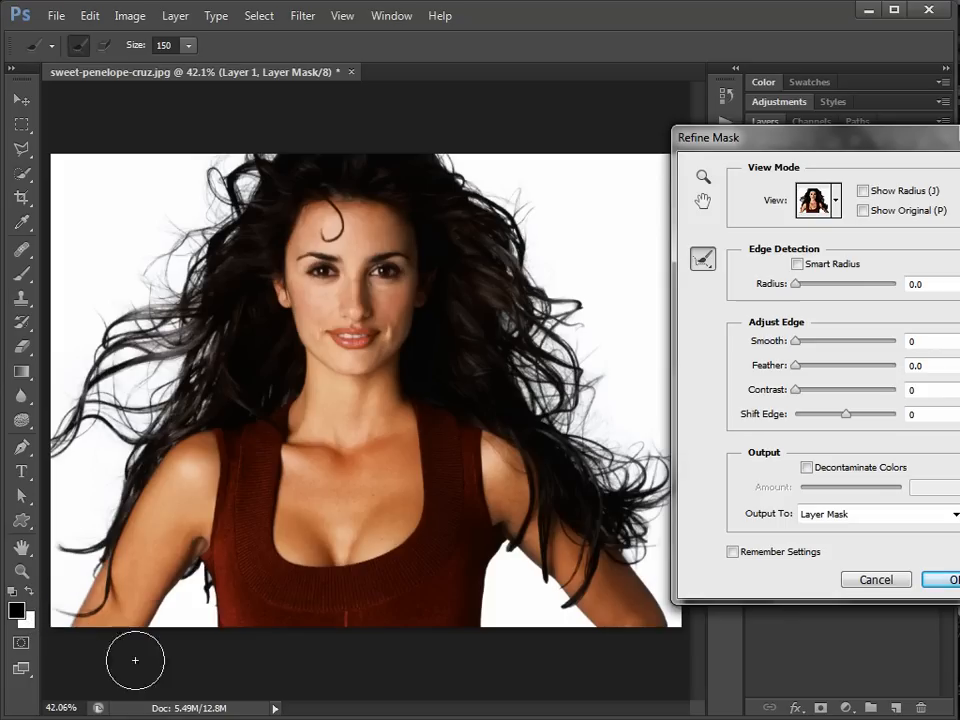
pyautogui.moveTo(182, 583); pyautogui.dragTo(194, 606)
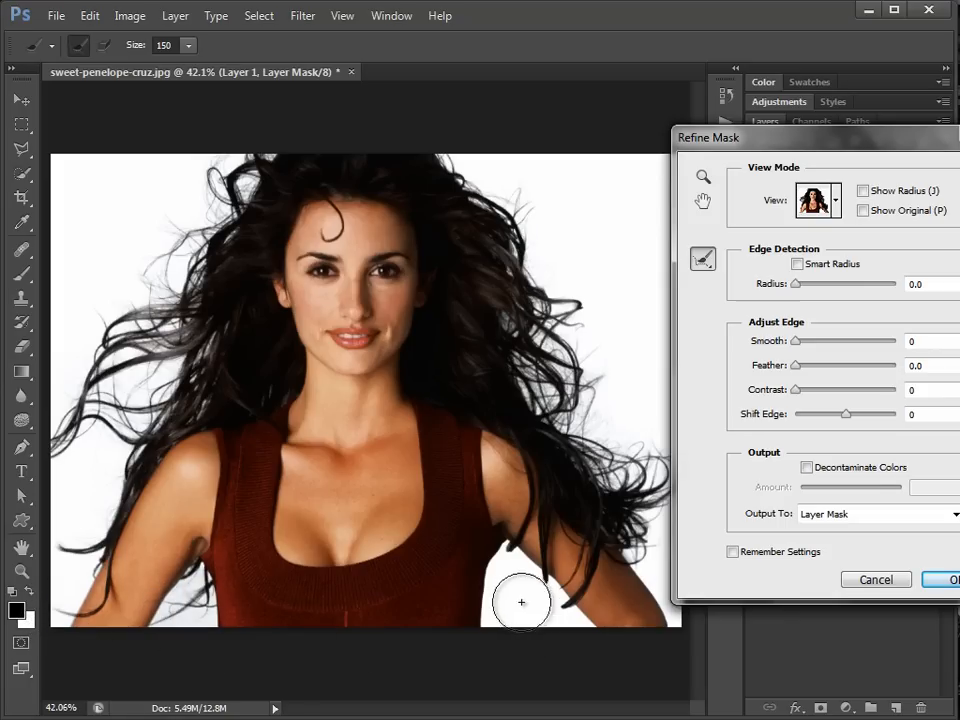
# Refine the gaps beneath both arms with the Refine Radius brush, previewing the mask in Black & White view.
pyautogui.moveTo(508, 574); pyautogui.dragTo(557, 628)
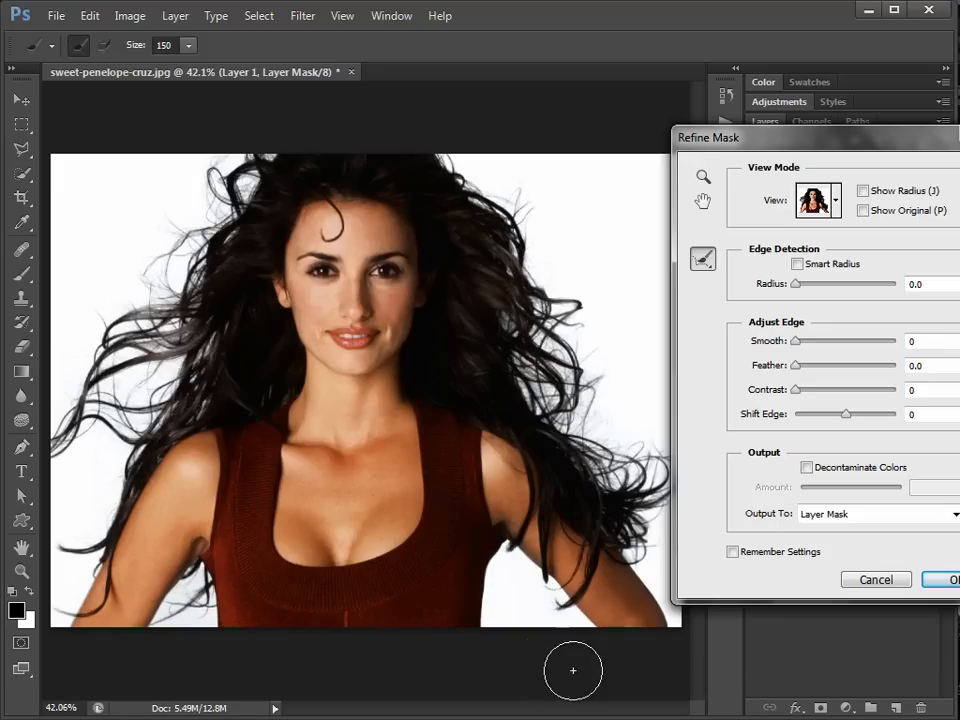
pyautogui.click(830, 199)
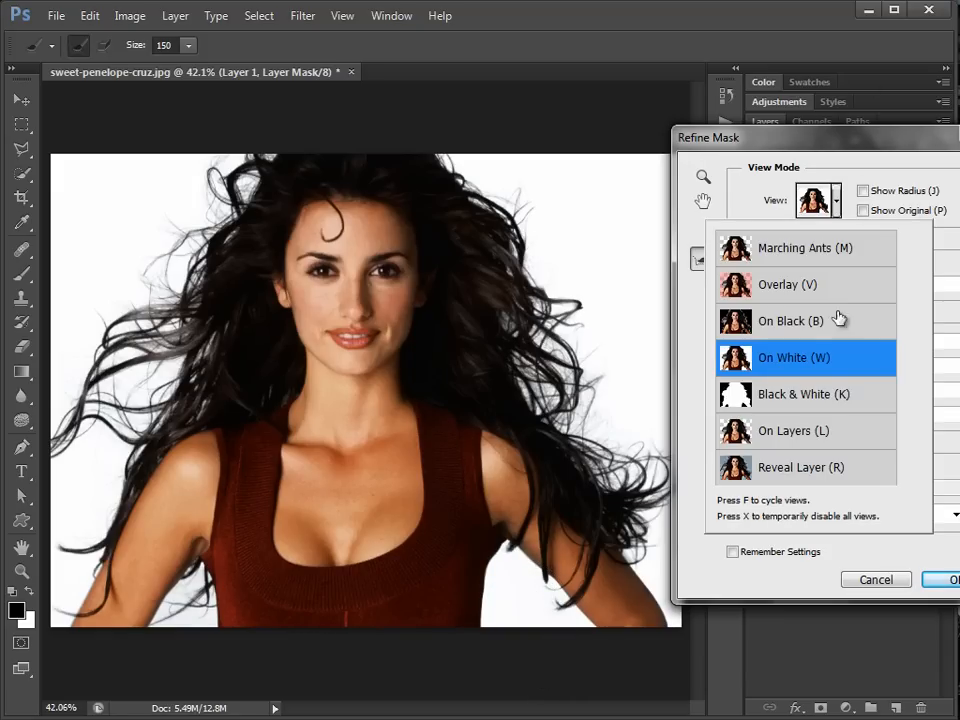
pyautogui.click(797, 396)
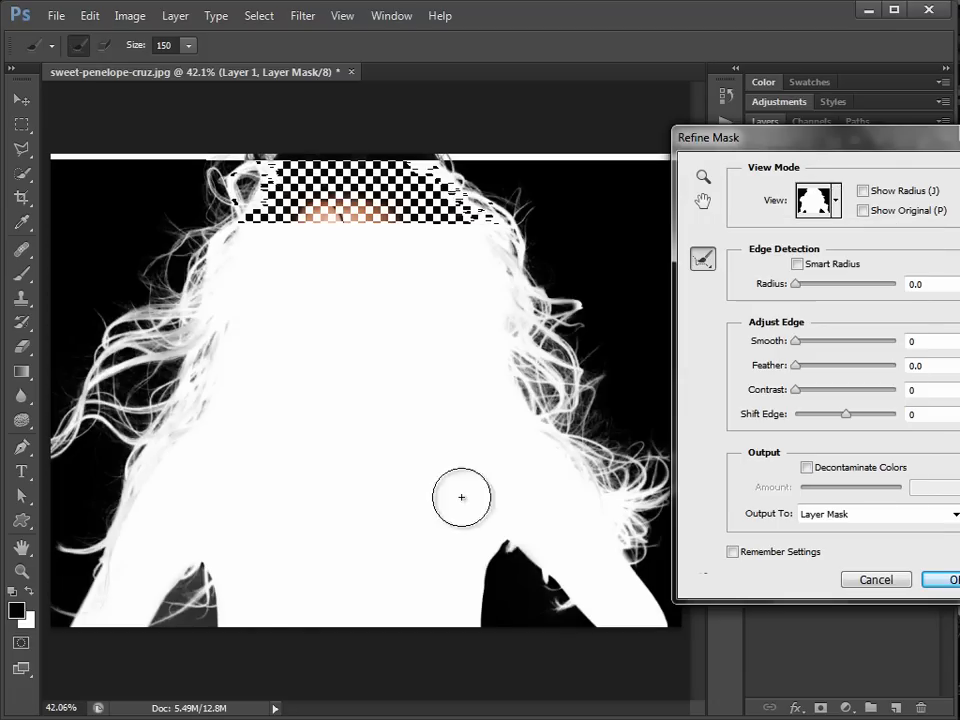
pyautogui.hotkey('ctrl', '+')
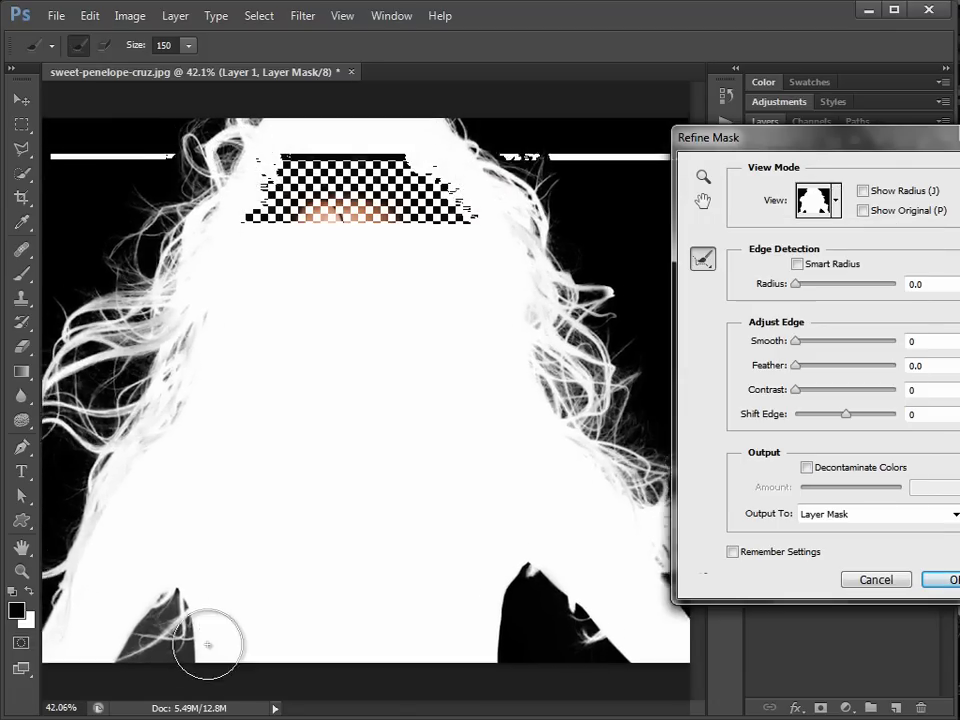
pyautogui.moveTo(186, 634); pyautogui.dragTo(246, 484)
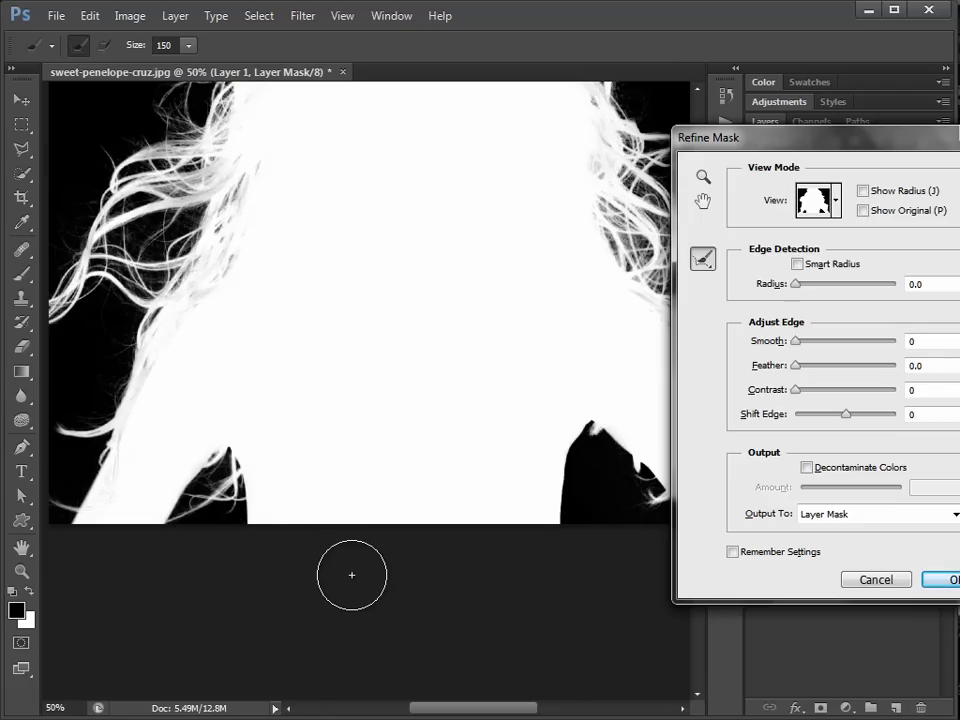
pyautogui.moveTo(379, 302); pyautogui.dragTo(272, 461)
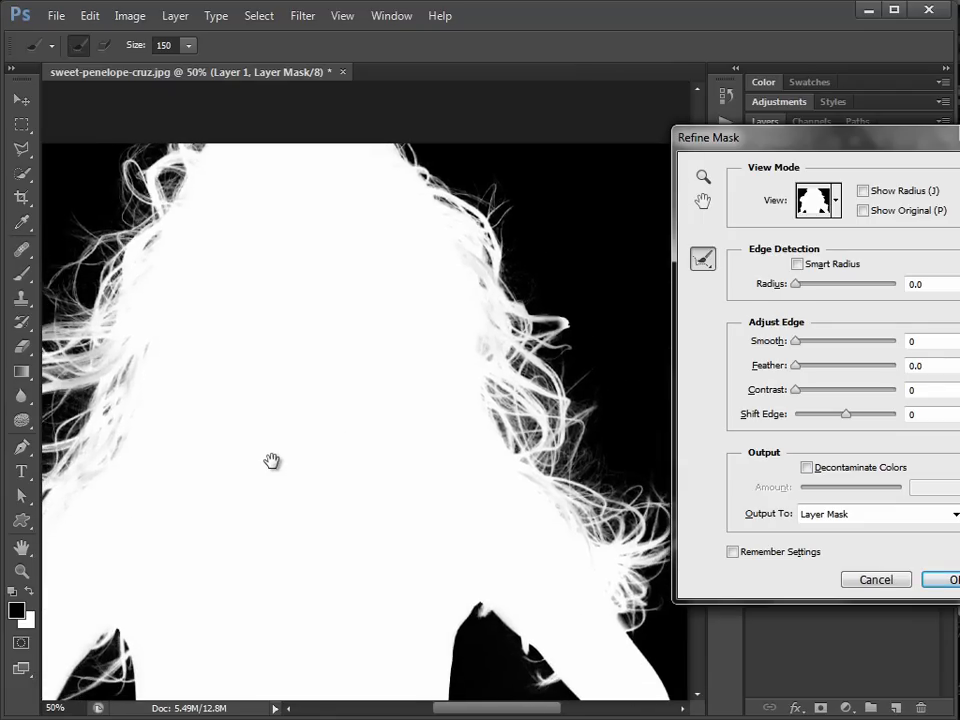
pyautogui.moveTo(193, 521); pyautogui.dragTo(300, 460)
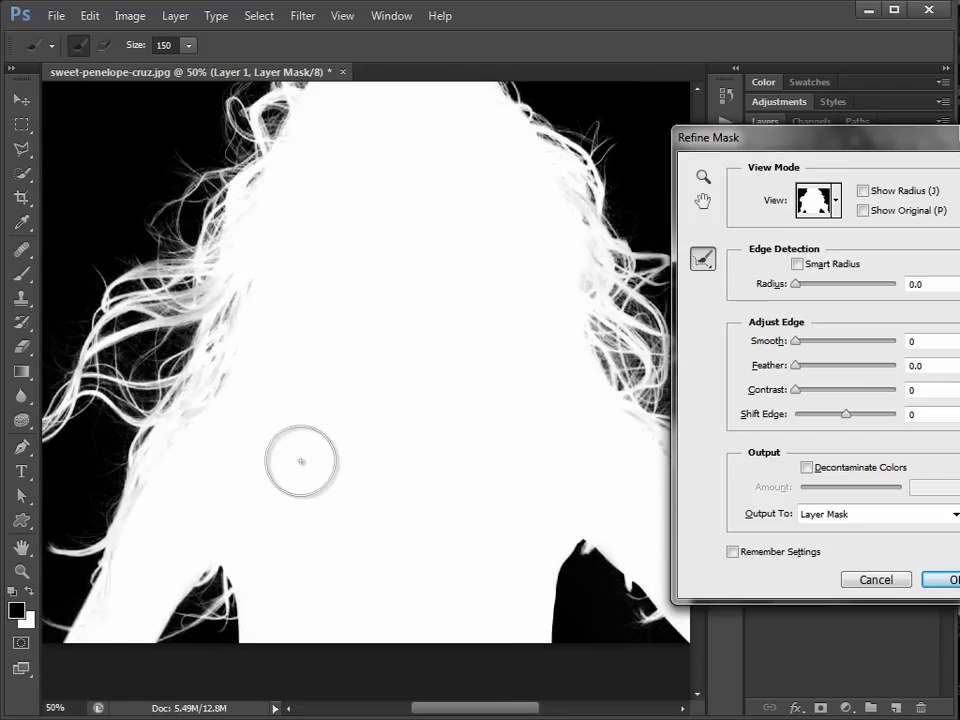
pyautogui.scroll(-1, 300, 460)
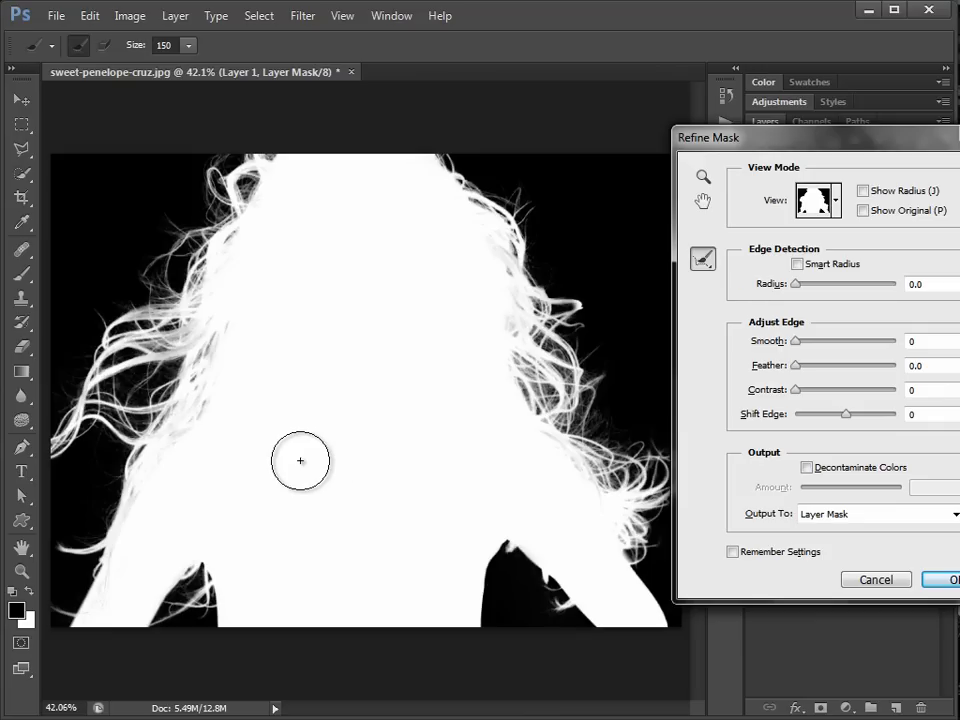
# Enable Decontaminate Colors, set Contrast to 7%, and apply the refinement as a new layer with layer mask.
pyautogui.click(807, 468)
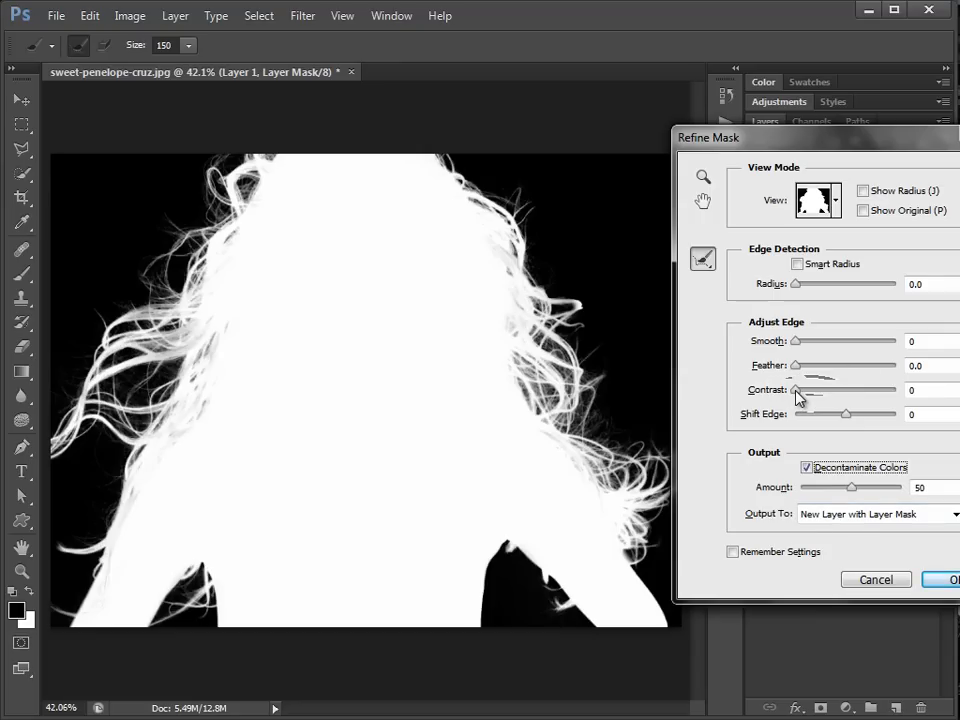
pyautogui.moveTo(798, 396); pyautogui.dragTo(802, 391)
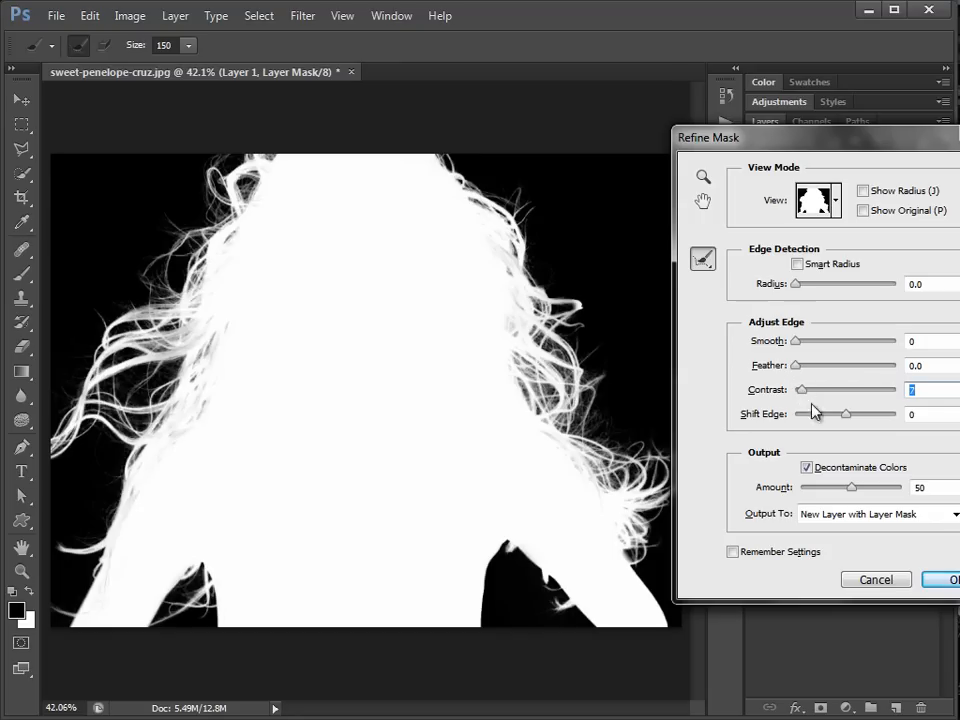
pyautogui.click(943, 580)
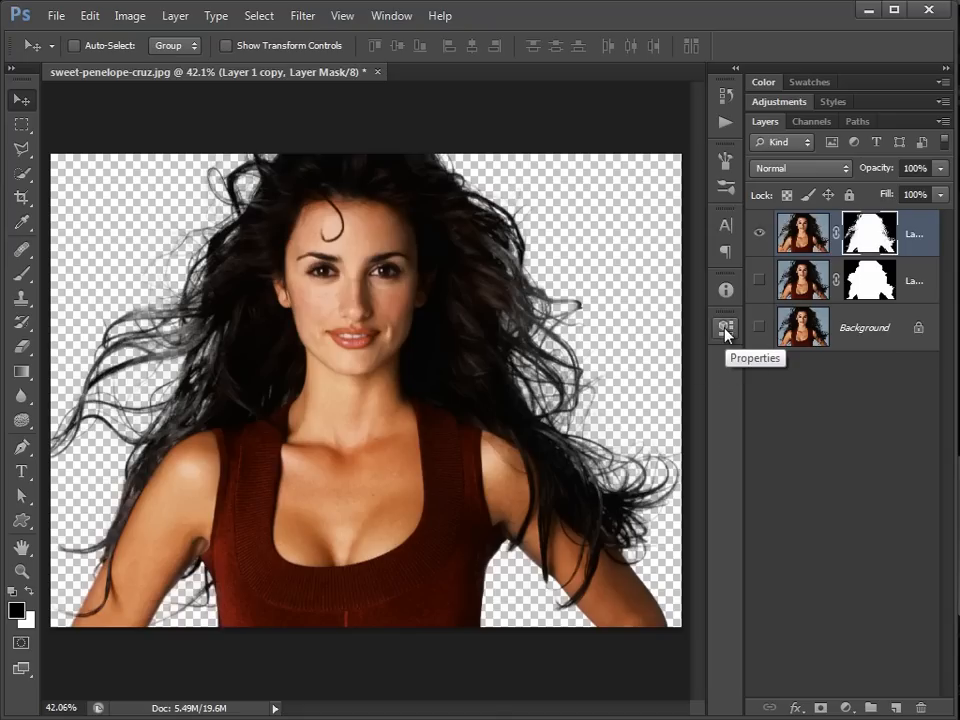
# Reopen Refine Mask for the new copy layer's mask and move the dialog clear of the image.
pyautogui.click(391, 16)
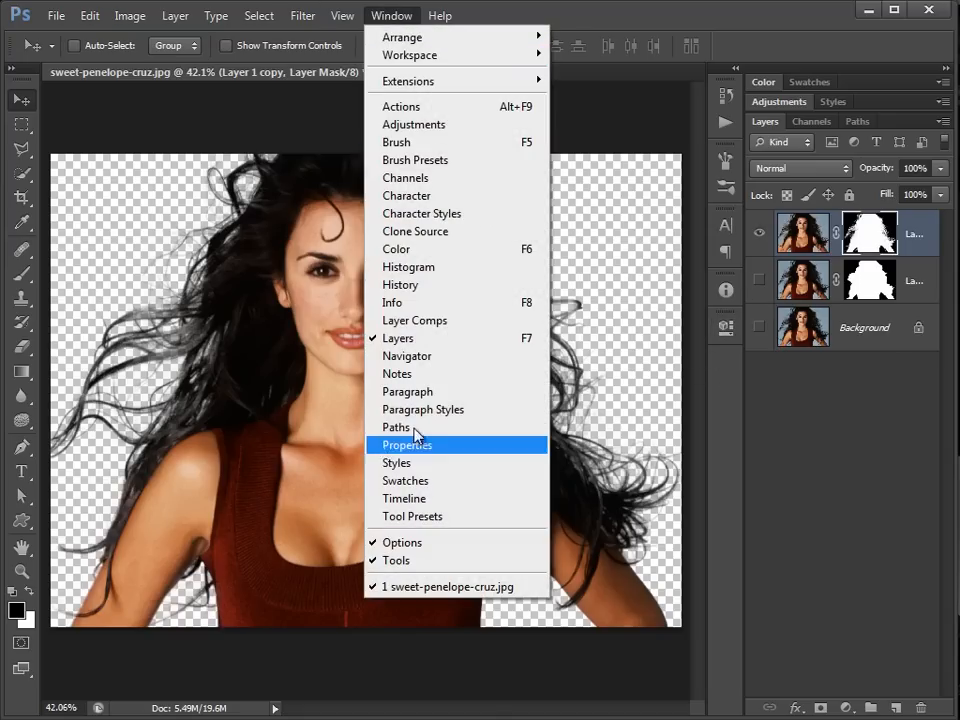
pyautogui.click(420, 445)
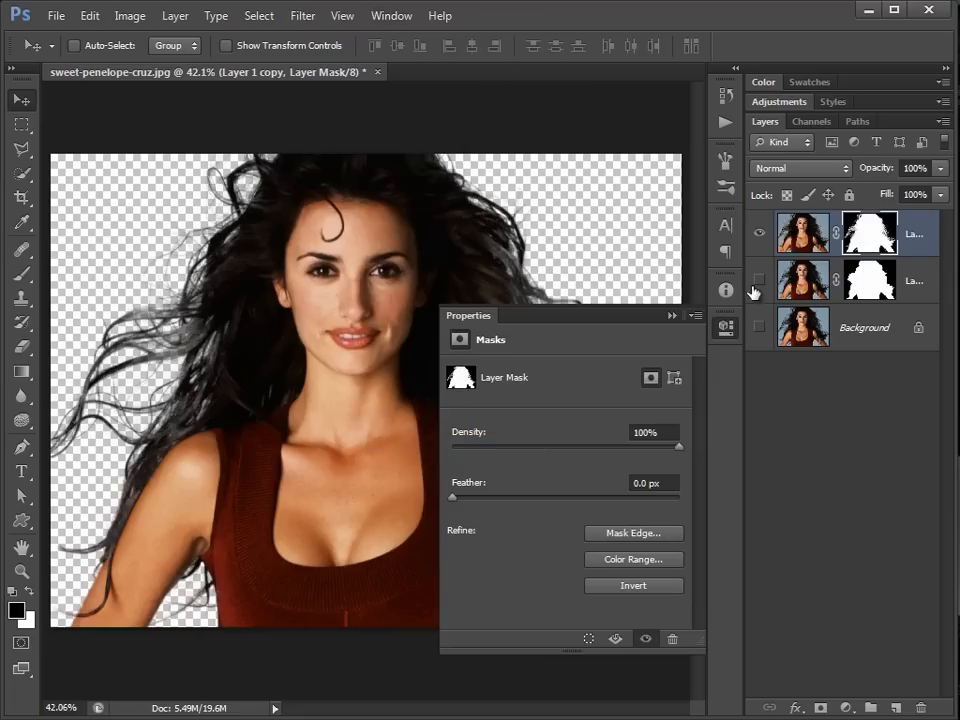
pyautogui.click(671, 318)
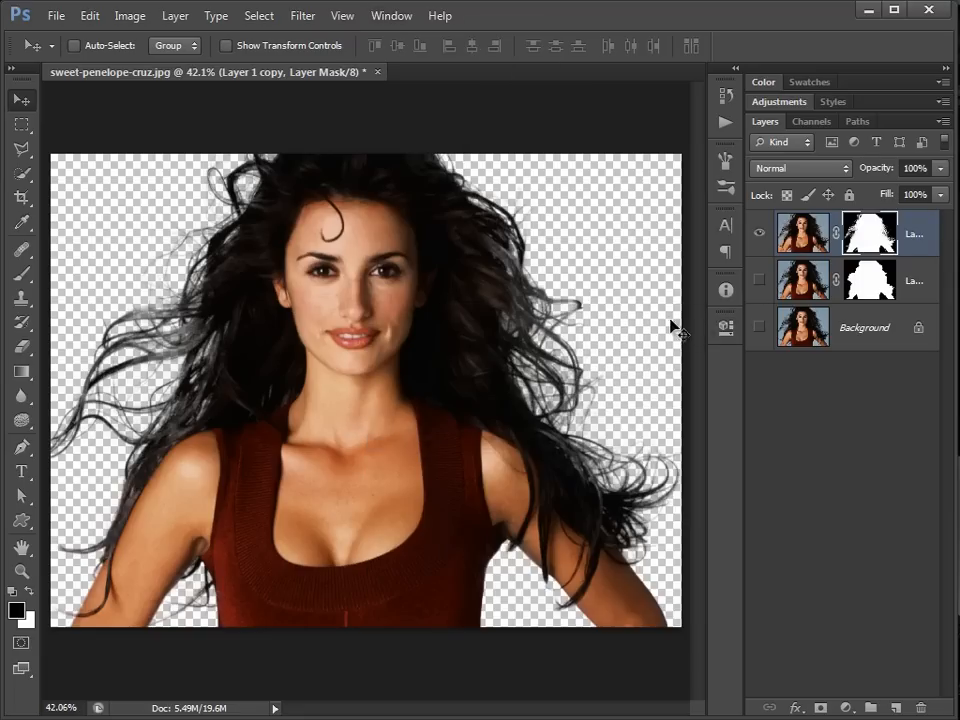
pyautogui.click(724, 328)
pyautogui.click(630, 532)
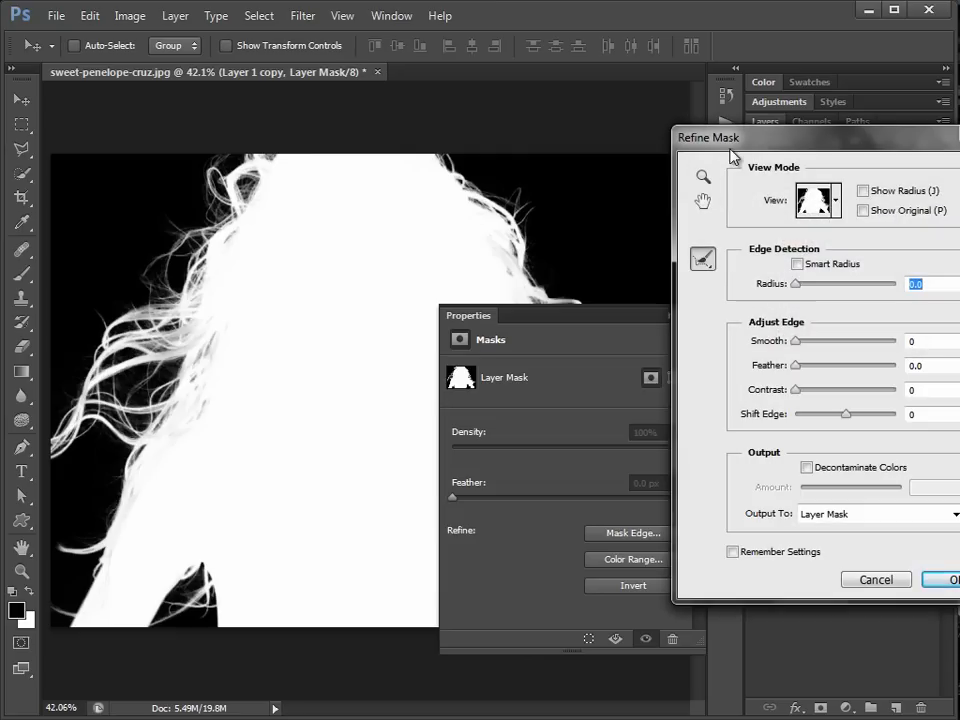
pyautogui.moveTo(735, 152); pyautogui.dragTo(715, 435)
pyautogui.moveTo(809, 430)
pyautogui.mouseDown()
pyautogui.moveTo(808, 242)
pyautogui.moveTo(773, 108)
pyautogui.moveTo(778, 124)
pyautogui.mouseUp()
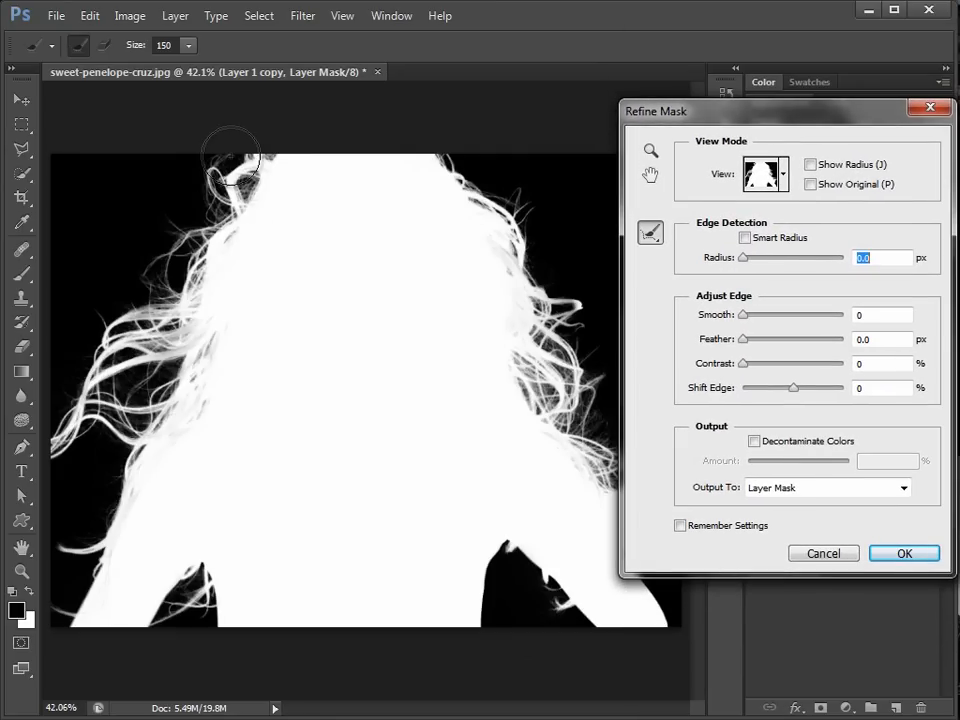
# Brush with Refine Radius along the hair edges on both sides of the woman, using the 150 size.
pyautogui.moveTo(218, 187)
pyautogui.mouseDown()
pyautogui.moveTo(155, 334)
pyautogui.moveTo(164, 436)
pyautogui.moveTo(140, 369)
pyautogui.mouseUp()
pyautogui.moveTo(184, 322)
pyautogui.mouseDown()
pyautogui.moveTo(122, 346)
pyautogui.moveTo(77, 388)
pyautogui.moveTo(51, 470)
pyautogui.moveTo(118, 357)
pyautogui.moveTo(182, 303)
pyautogui.moveTo(133, 395)
pyautogui.moveTo(108, 479)
pyautogui.mouseUp()
pyautogui.moveTo(66, 572); pyautogui.dragTo(69, 535)
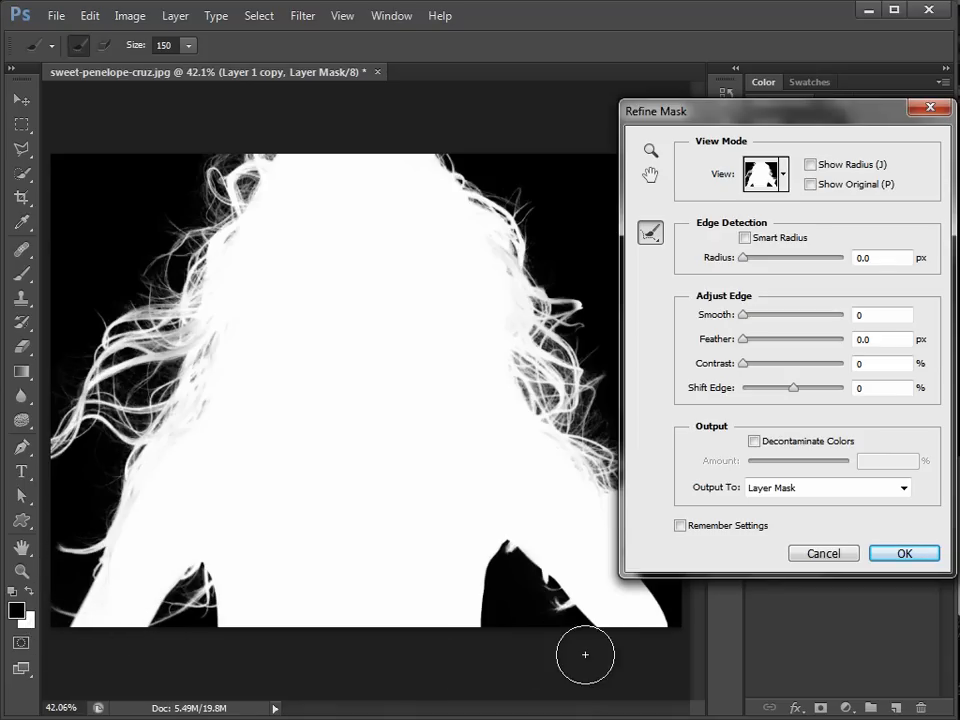
pyautogui.moveTo(728, 115); pyautogui.dragTo(809, 99)
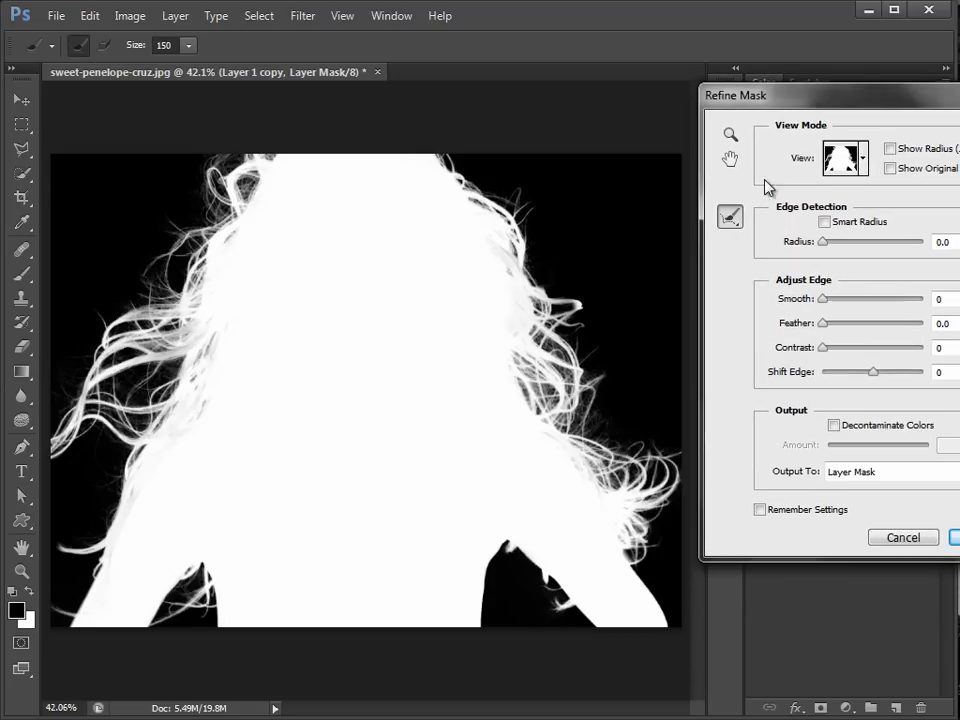
pyautogui.moveTo(514, 160)
pyautogui.mouseDown()
pyautogui.moveTo(558, 284)
pyautogui.moveTo(588, 466)
pyautogui.moveTo(614, 428)
pyautogui.moveTo(671, 497)
pyautogui.mouseUp()
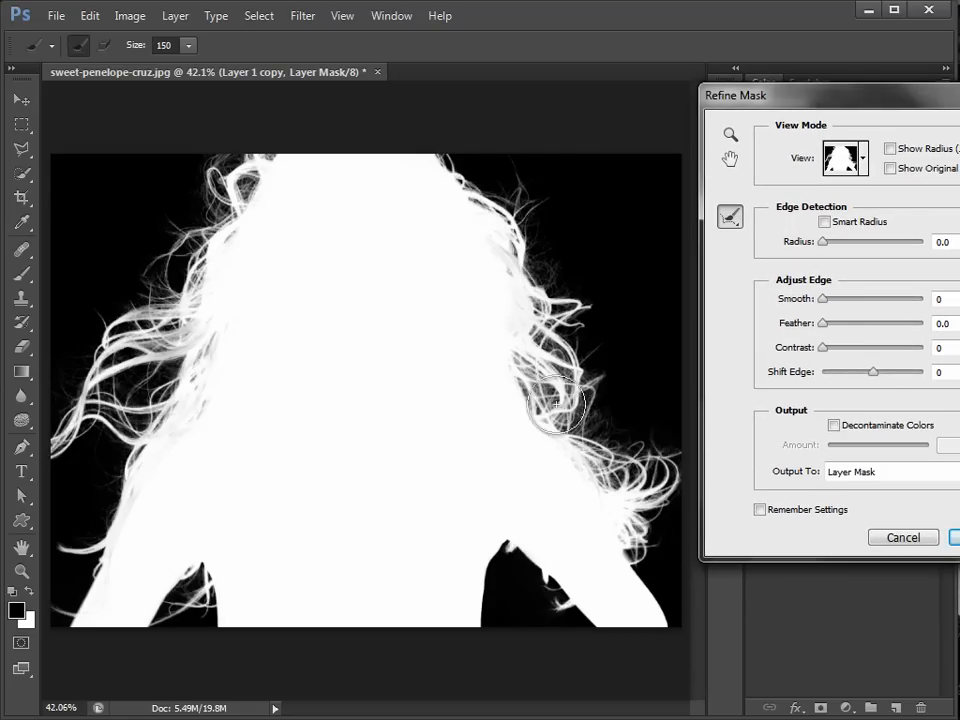
# Brush again over the flying strands on the image's left side, from the head down to the arm.
pyautogui.moveTo(187, 313)
pyautogui.mouseDown()
pyautogui.moveTo(108, 352)
pyautogui.moveTo(98, 420)
pyautogui.moveTo(57, 467)
pyautogui.mouseUp()
pyautogui.moveTo(232, 160)
pyautogui.mouseDown()
pyautogui.moveTo(163, 244)
pyautogui.moveTo(82, 400)
pyautogui.mouseUp()
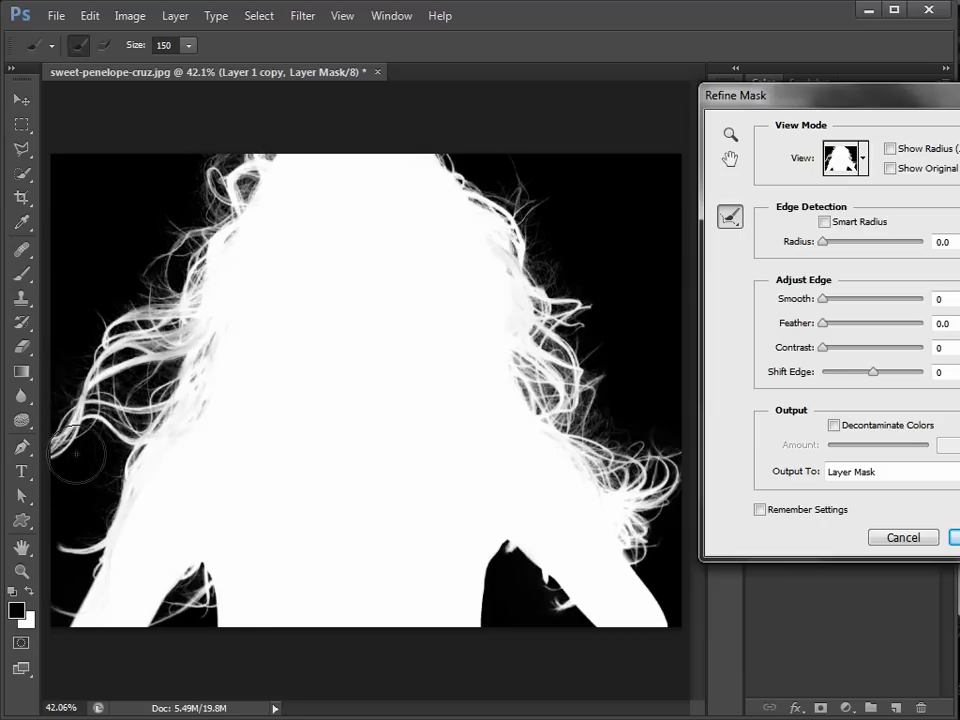
pyautogui.moveTo(105, 428)
pyautogui.mouseDown()
pyautogui.moveTo(95, 495)
pyautogui.moveTo(75, 544)
pyautogui.moveTo(60, 590)
pyautogui.mouseUp()
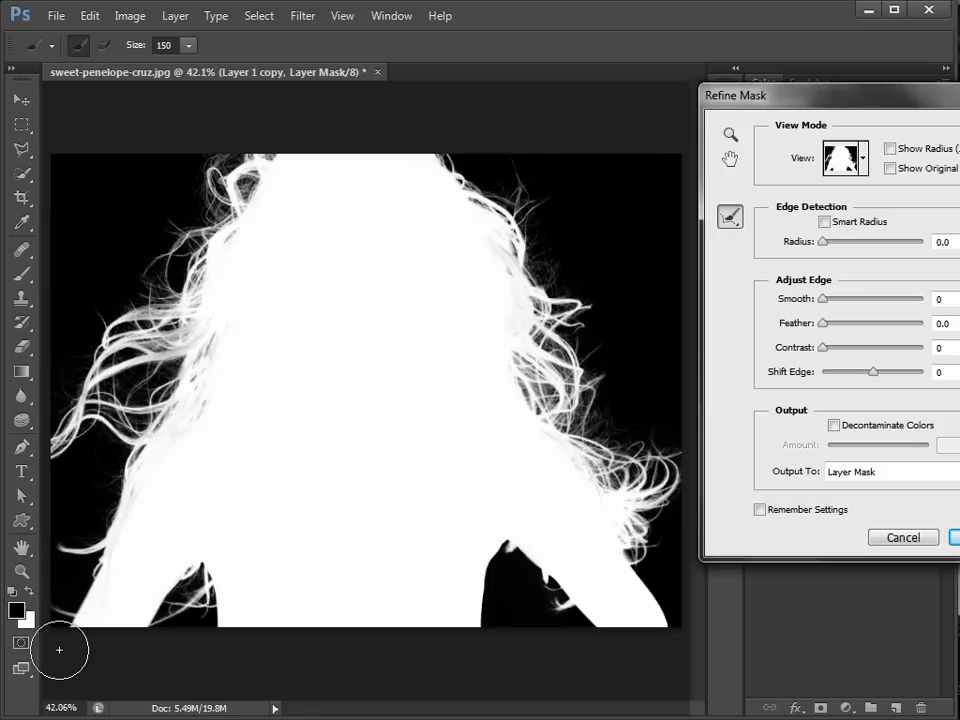
pyautogui.click(165, 338)
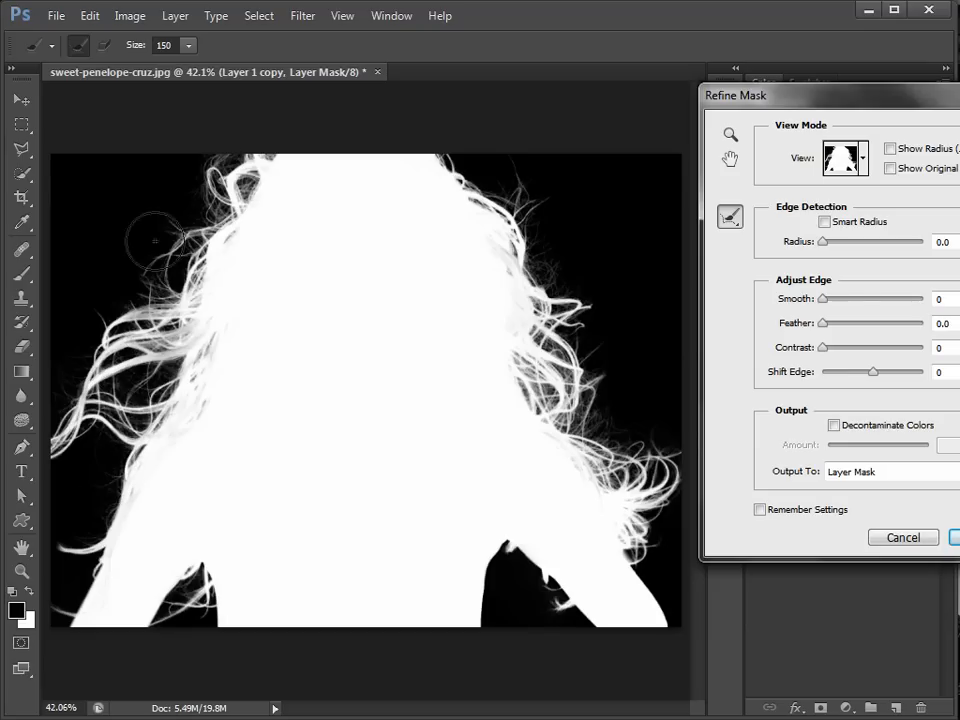
pyautogui.click(140, 272)
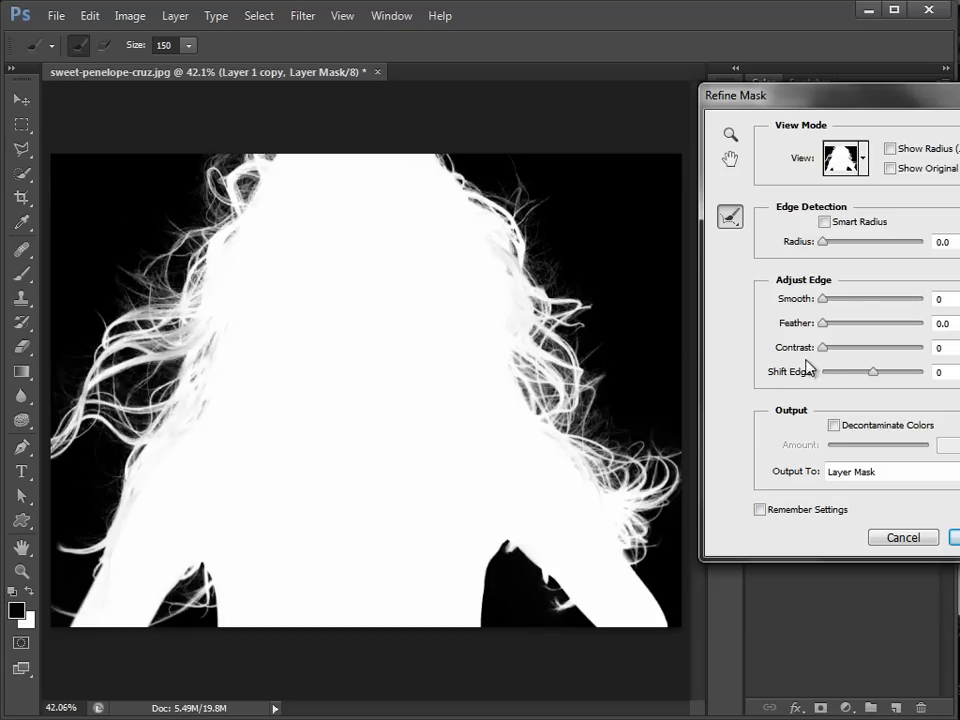
# Set Contrast to 21%, enable Decontaminate Colors, and output the mask to another new layer with layer mask.
pyautogui.moveTo(826, 350); pyautogui.dragTo(845, 352)
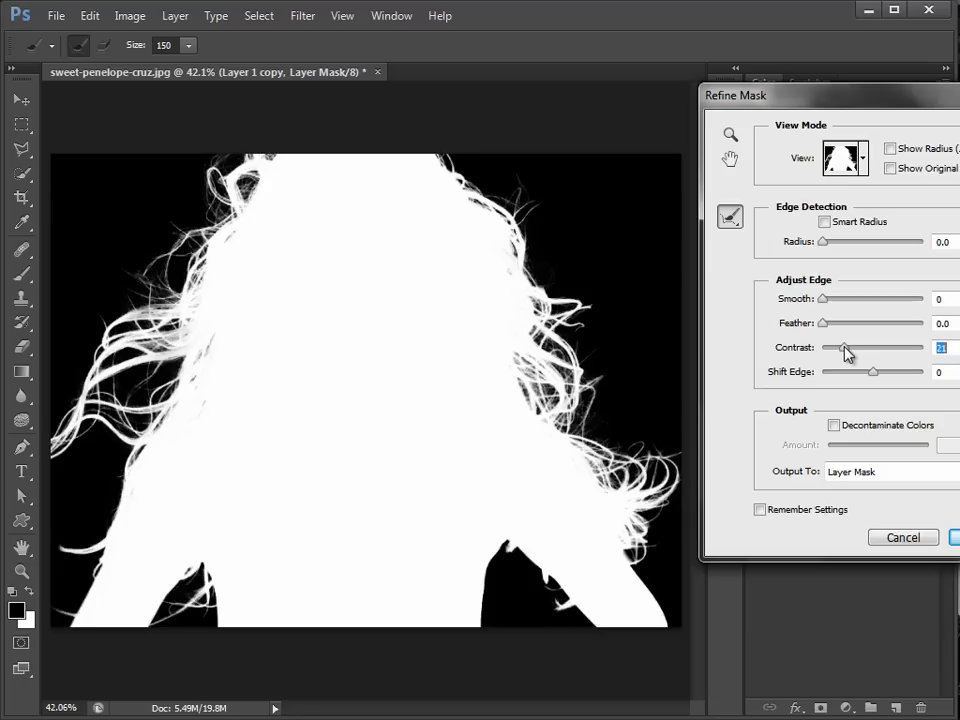
pyautogui.click(834, 425)
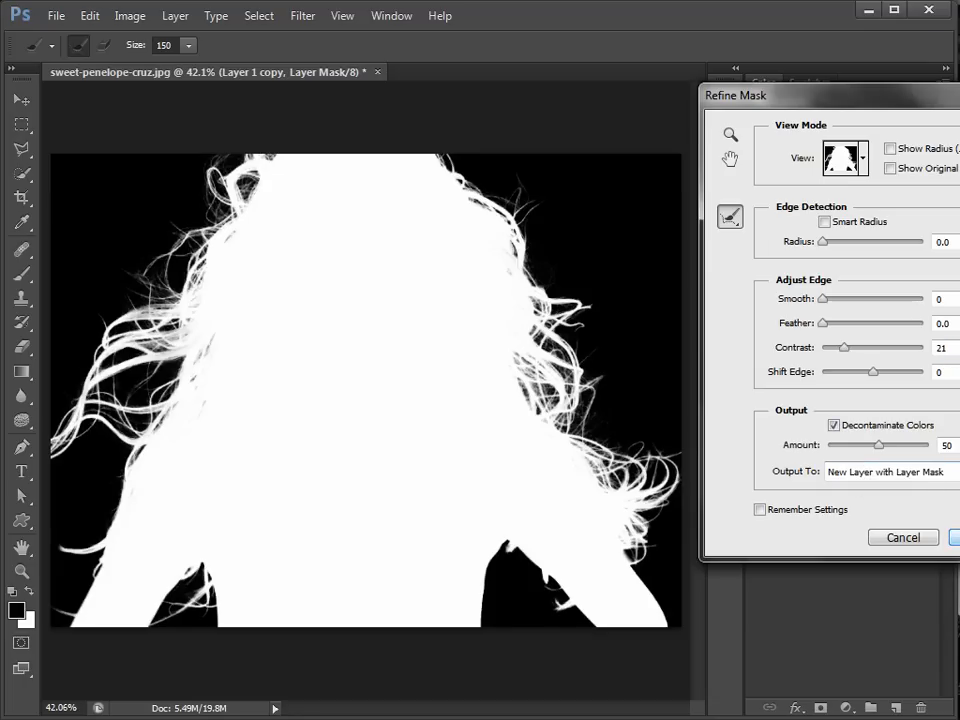
pyautogui.press('Return')
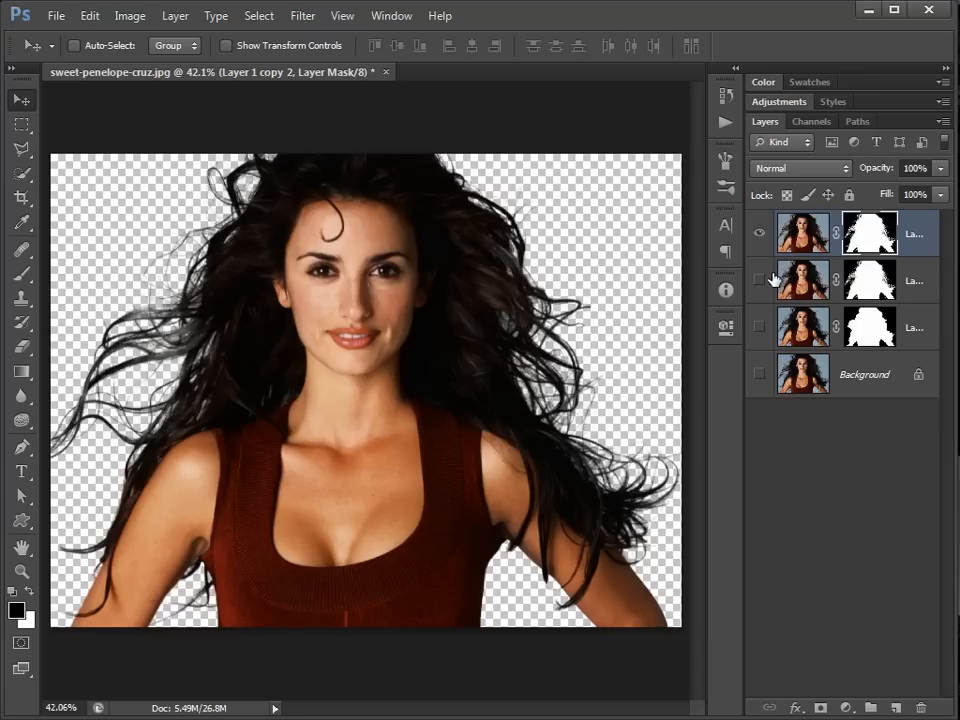
# Show the first refined copy layer and add an empty layer directly beneath it.
pyautogui.click(760, 282)
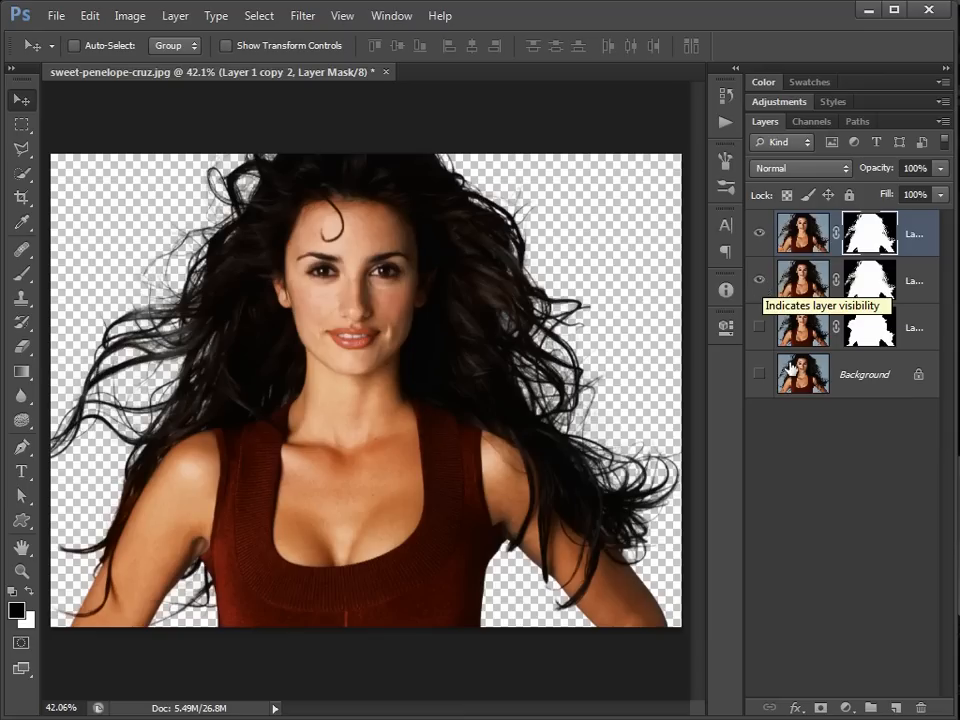
pyautogui.click(805, 281)
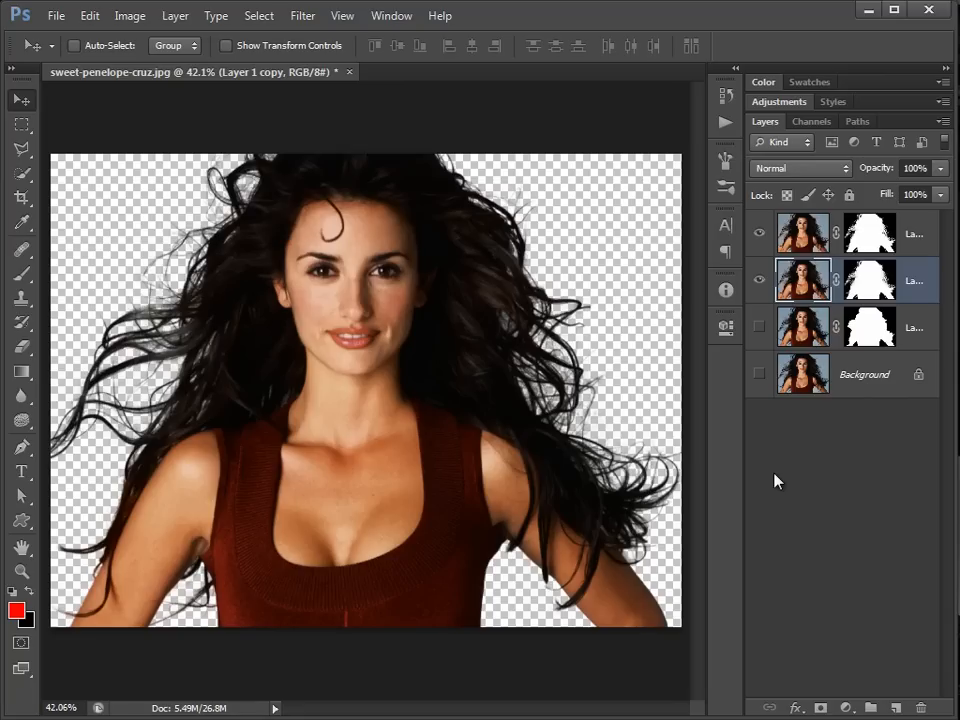
pyautogui.click(896, 709)
# Fill the empty layer with a radial Spectrum gradient running from the image's upper-left corner to its lower-right corner.
pyautogui.press('s')
pyautogui.click(22, 396)
pyautogui.click(21, 371)
pyautogui.click(88, 45)
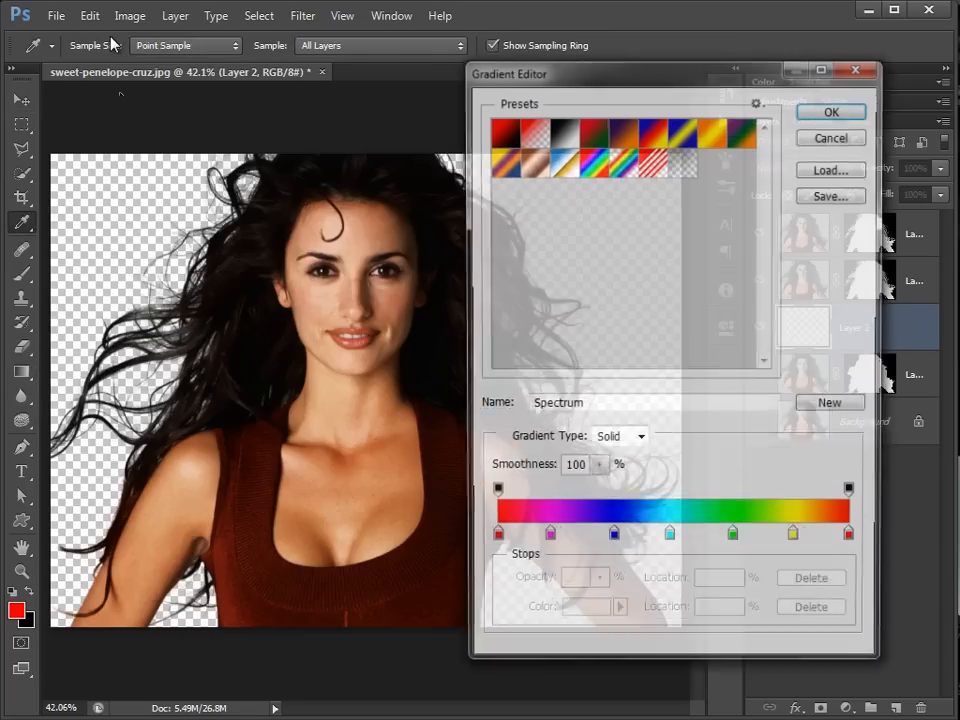
pyautogui.click(834, 109)
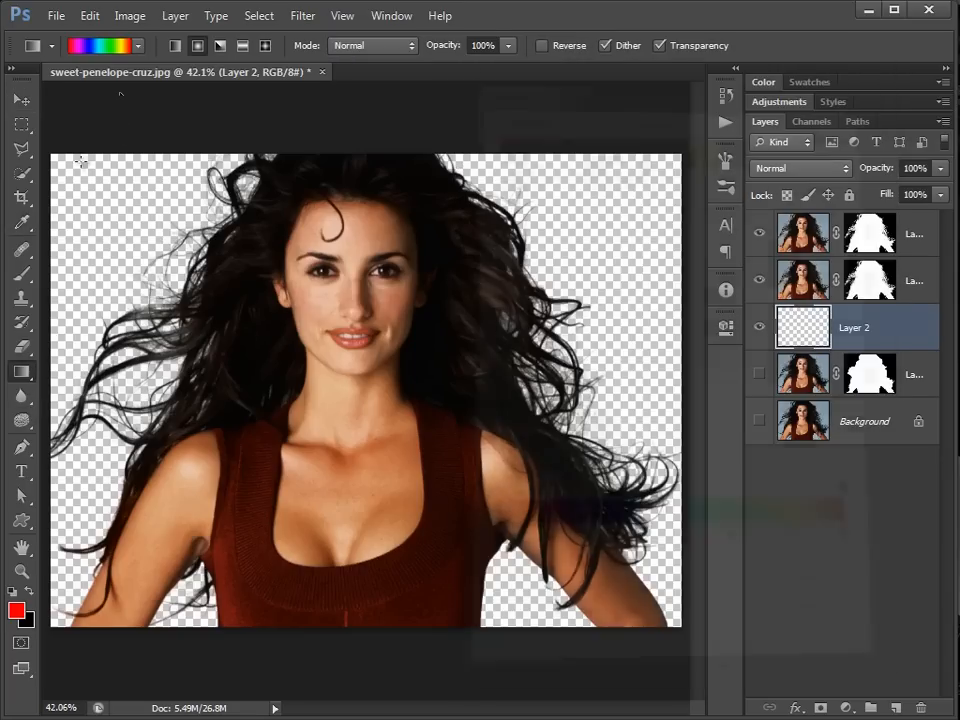
pyautogui.moveTo(48, 154); pyautogui.dragTo(689, 637)
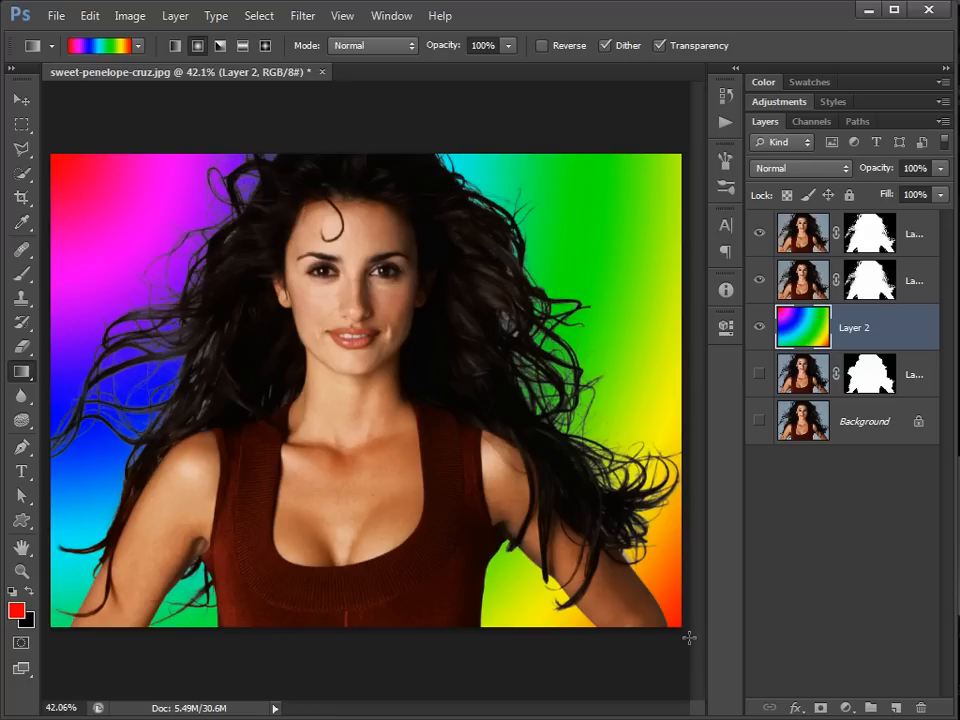
# Open the city skyline image places-95v and fit it to the document window.
pyautogui.moveTo(170, 72); pyautogui.dragTo(172, 104)
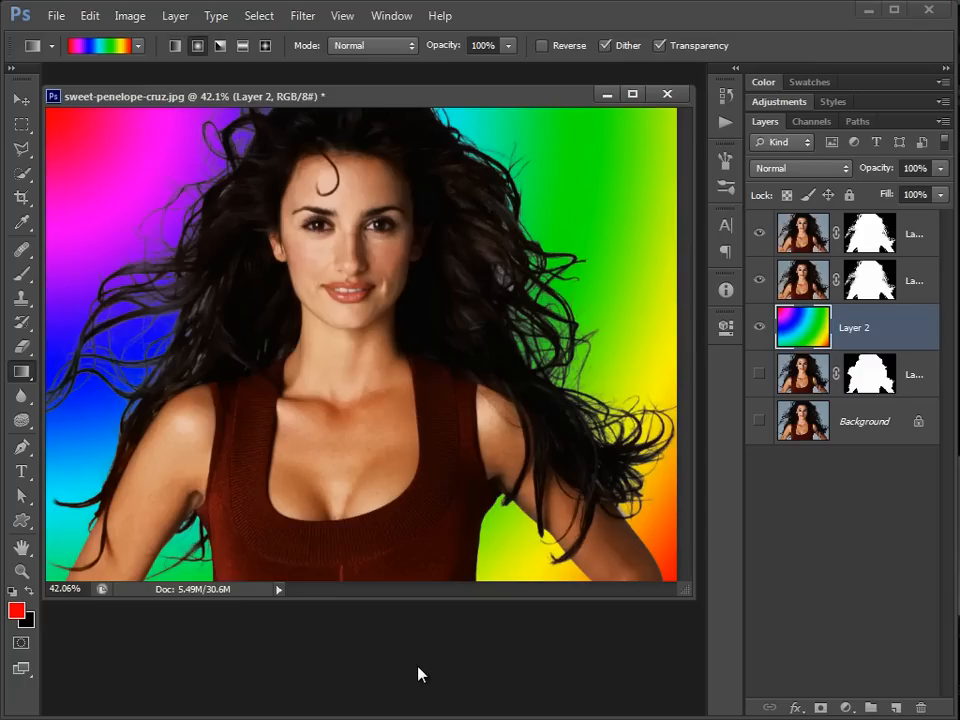
pyautogui.hotkey('ctrl', 'o')
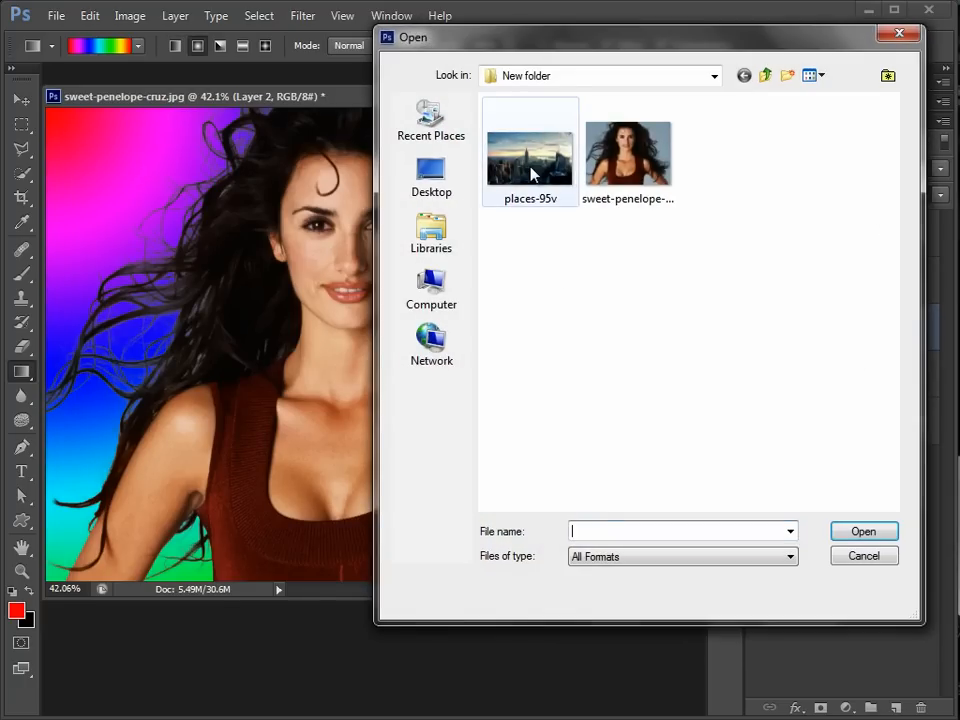
pyautogui.click(531, 172)
pyautogui.click(856, 537)
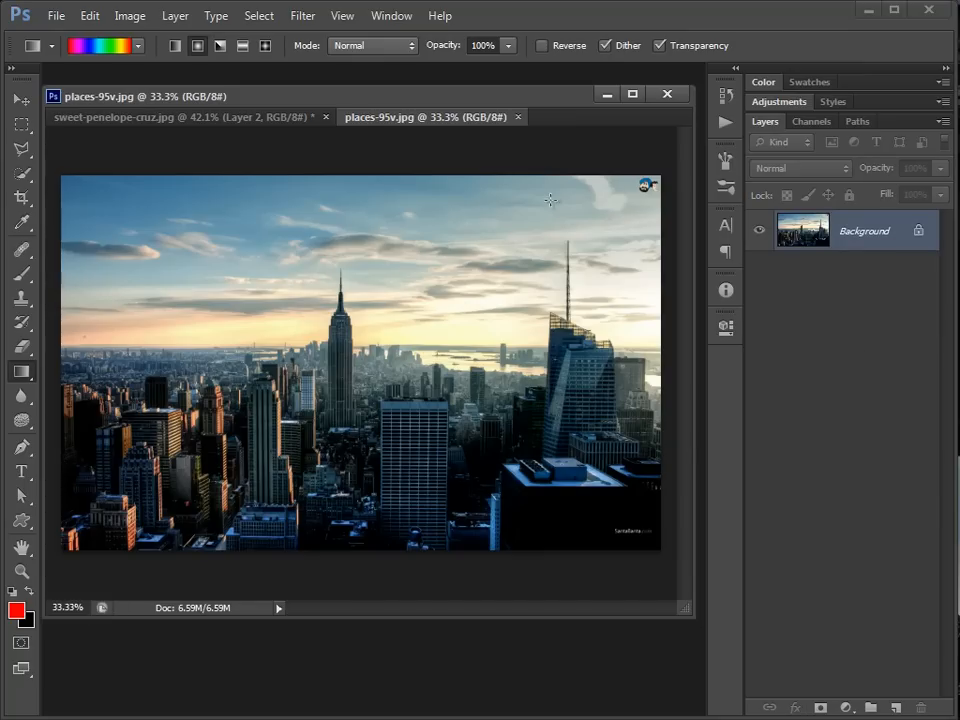
pyautogui.hotkey('ctrl', '0')
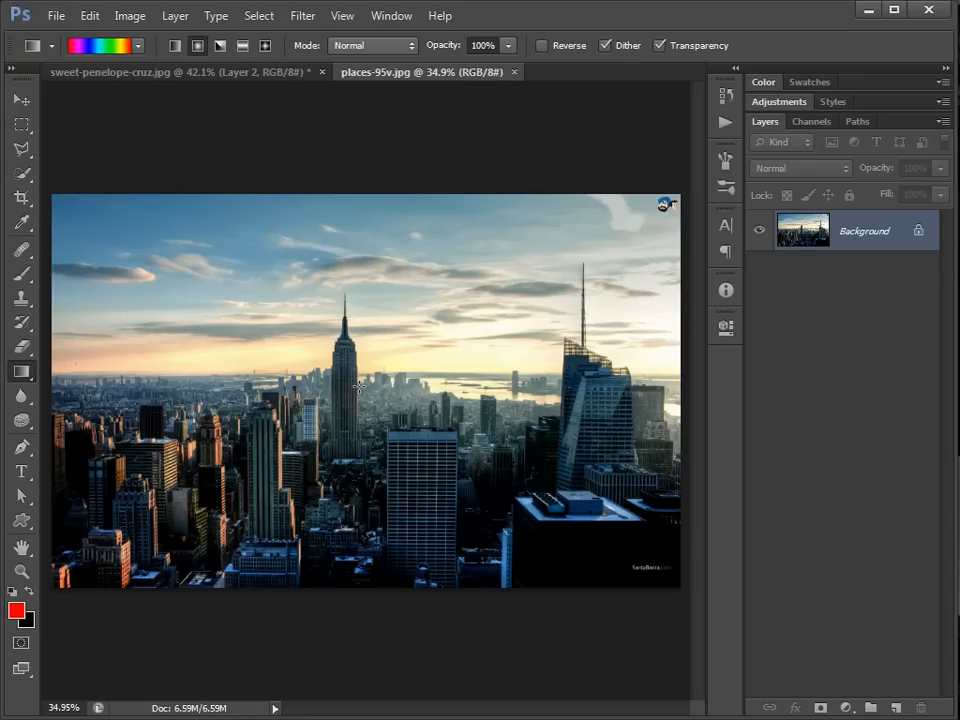
# Marquee-select the tall spired skyscraper, remove it with a Content-Aware fill at 100% opacity, and deselect.
pyautogui.click(21, 124)
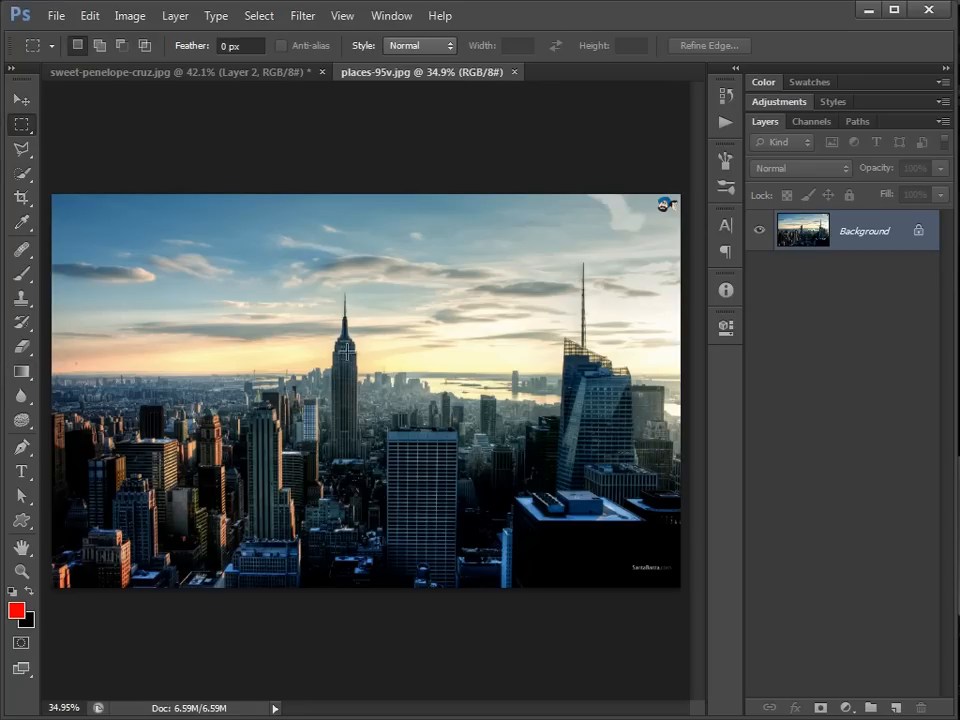
pyautogui.moveTo(314, 288); pyautogui.dragTo(362, 425)
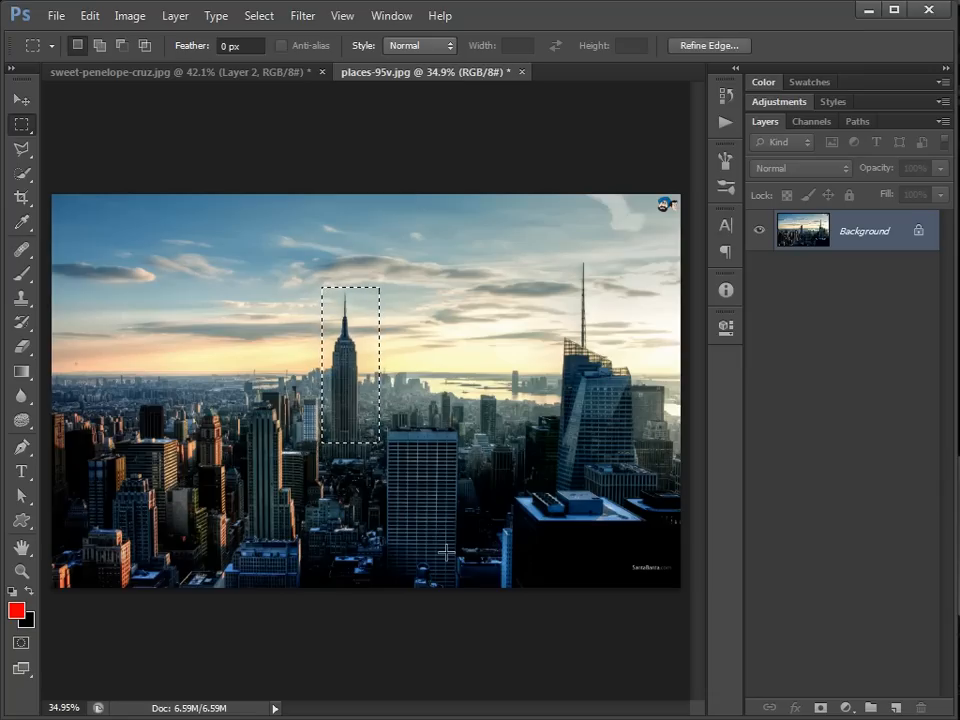
pyautogui.hotkey('shift', 'F5')
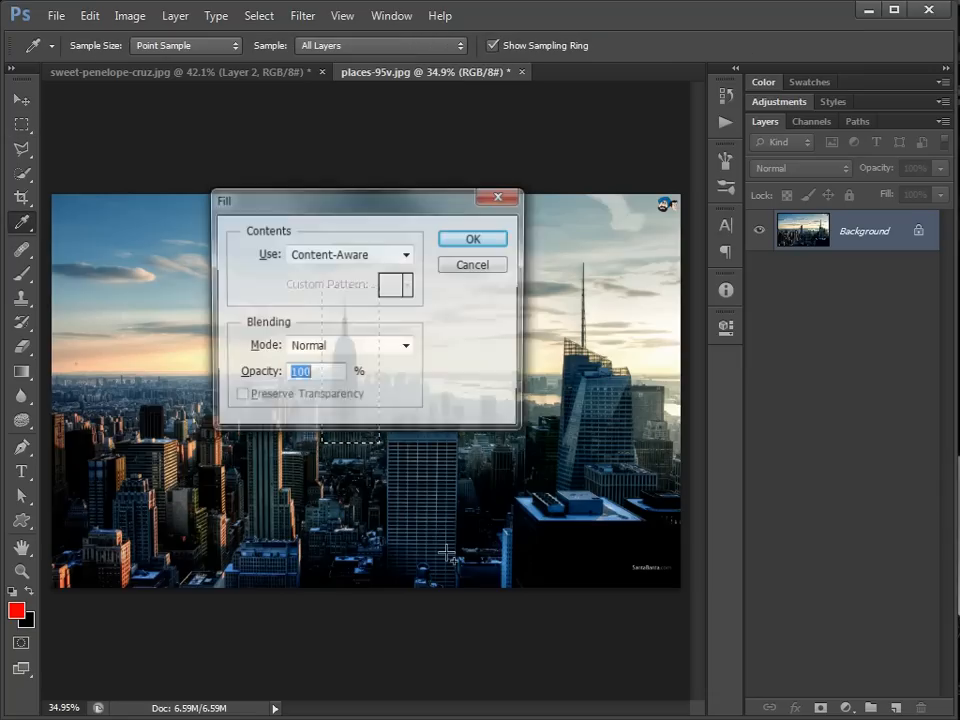
pyautogui.click(474, 240)
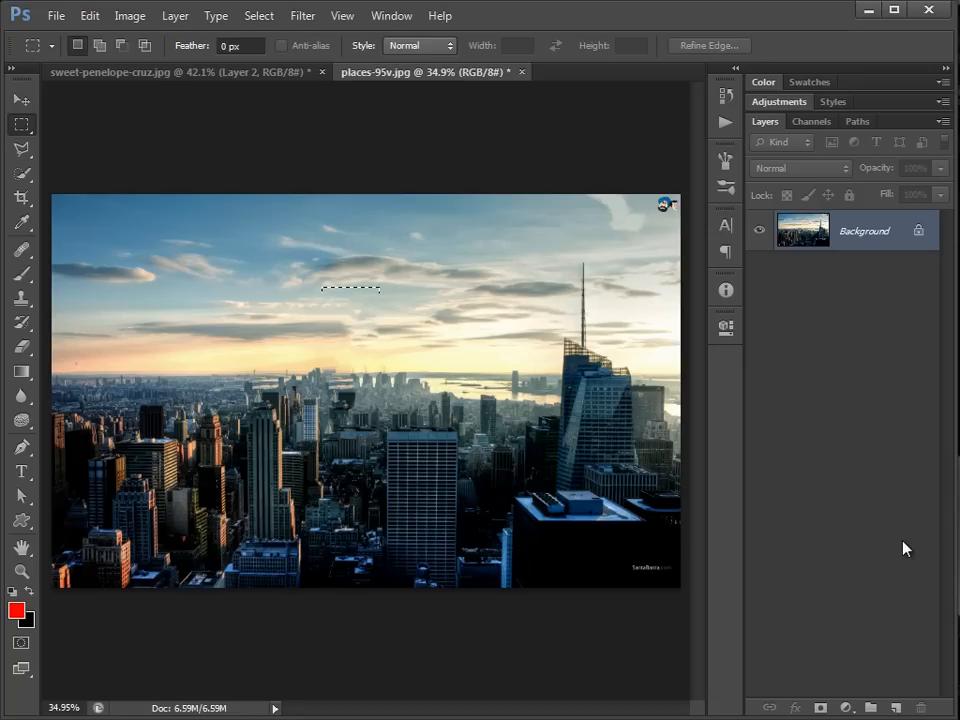
pyautogui.hotkey('ctrl', 'd')
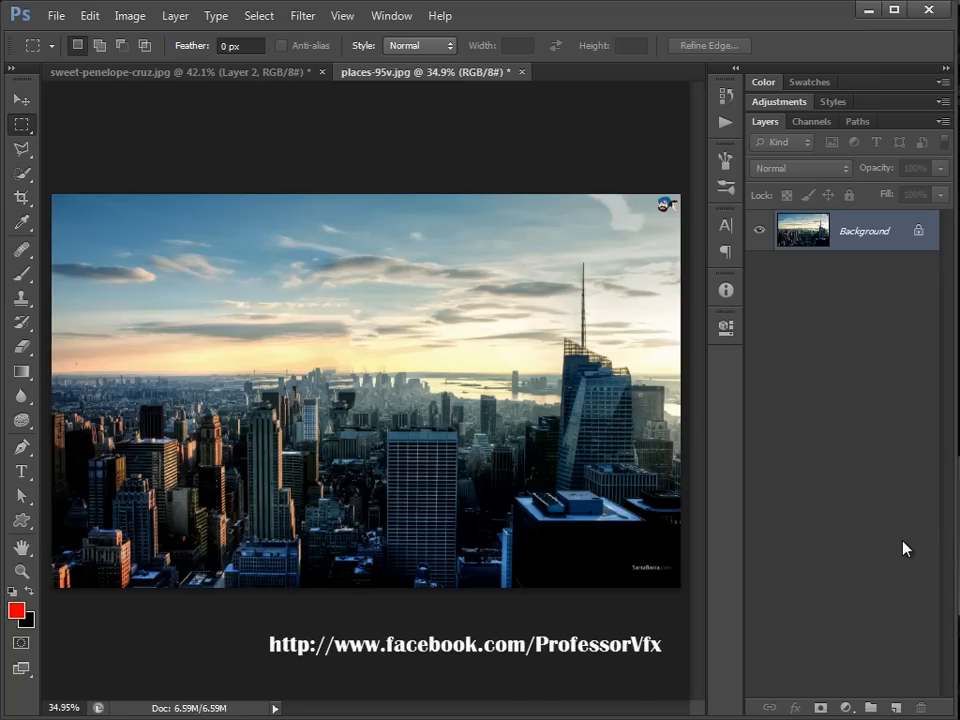